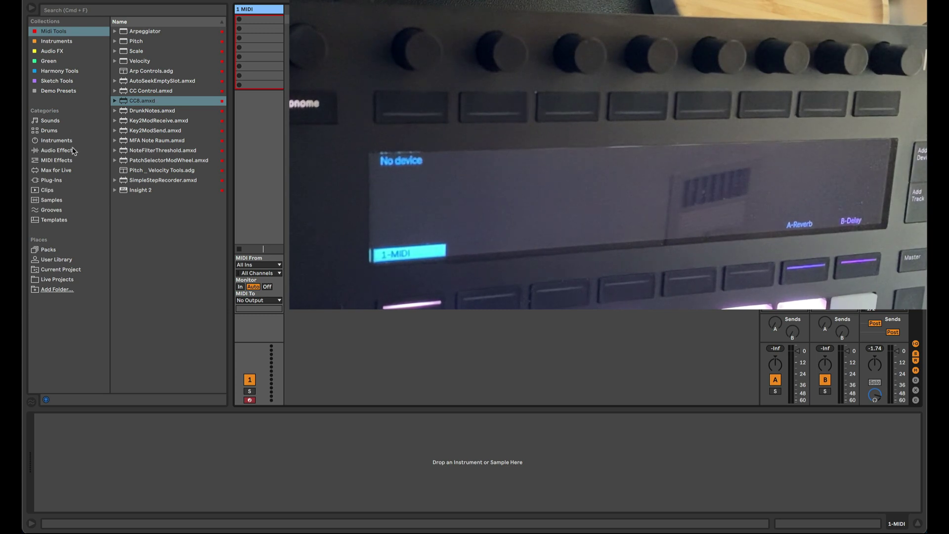
Load the Arturia Pigments plug-in onto the MIDI track
click(50, 180)
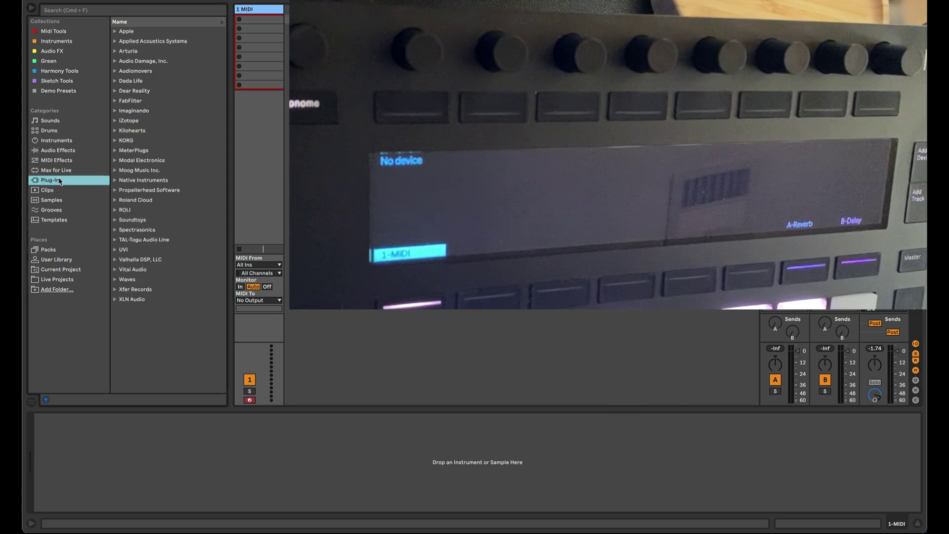
click(119, 51)
scroll(176, 262, down, 10)
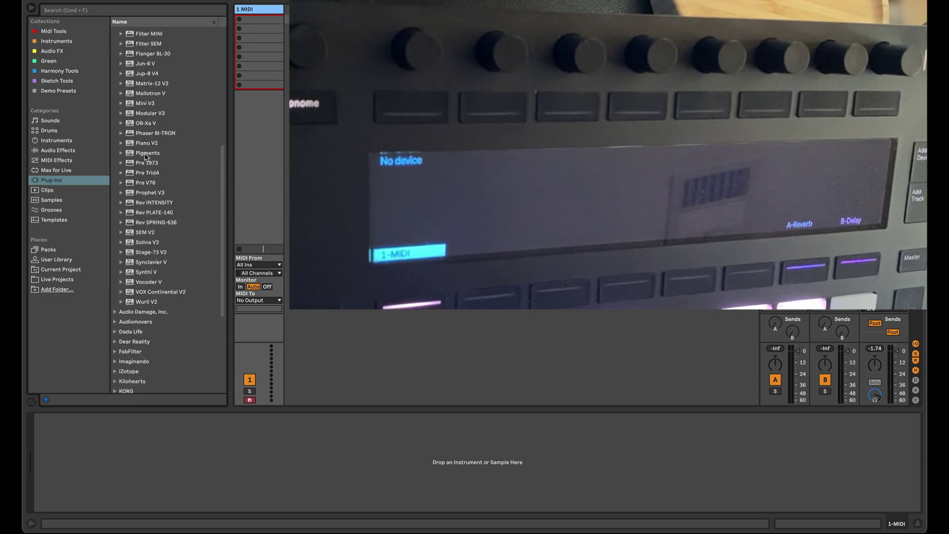
drag(148, 154, 256, 153)
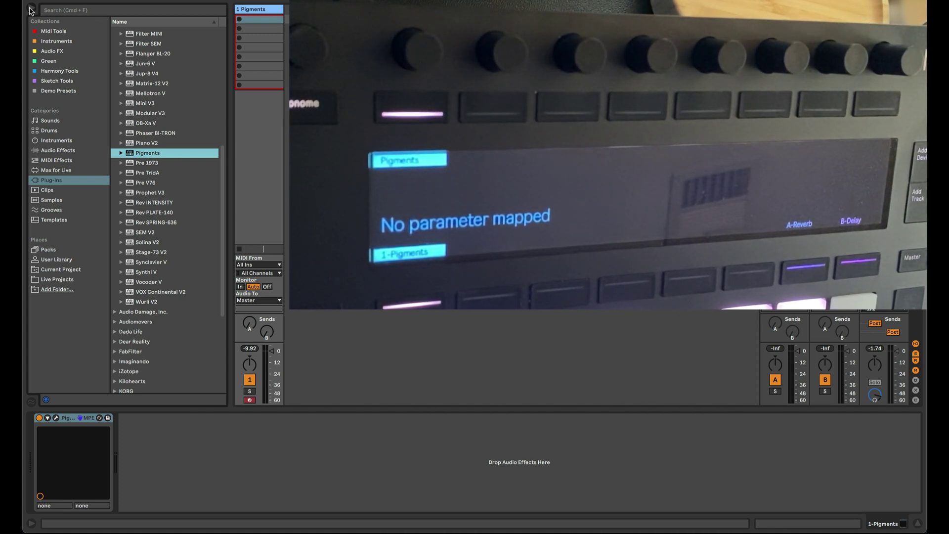
Insert the CC8.amxd MIDI device from Midi Tools in front of Pigments
click(52, 31)
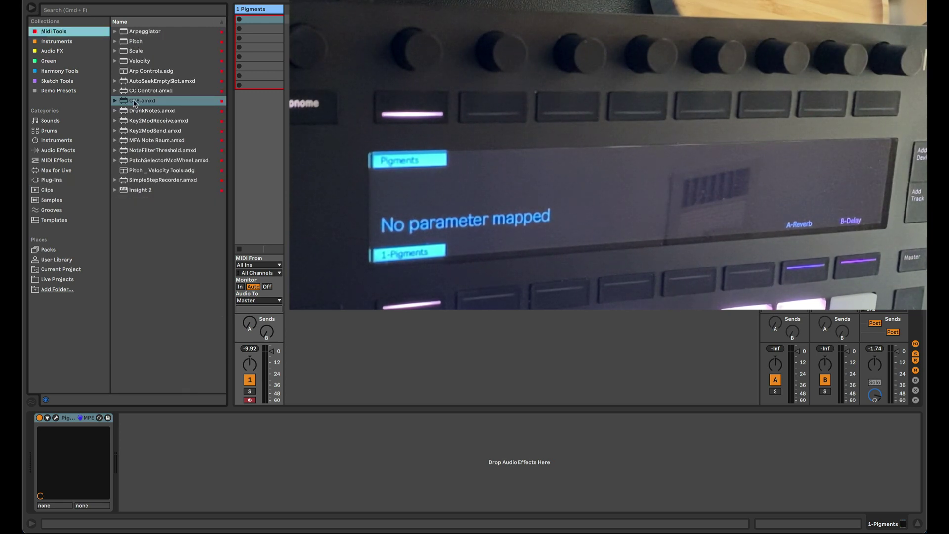
drag(138, 101, 40, 474)
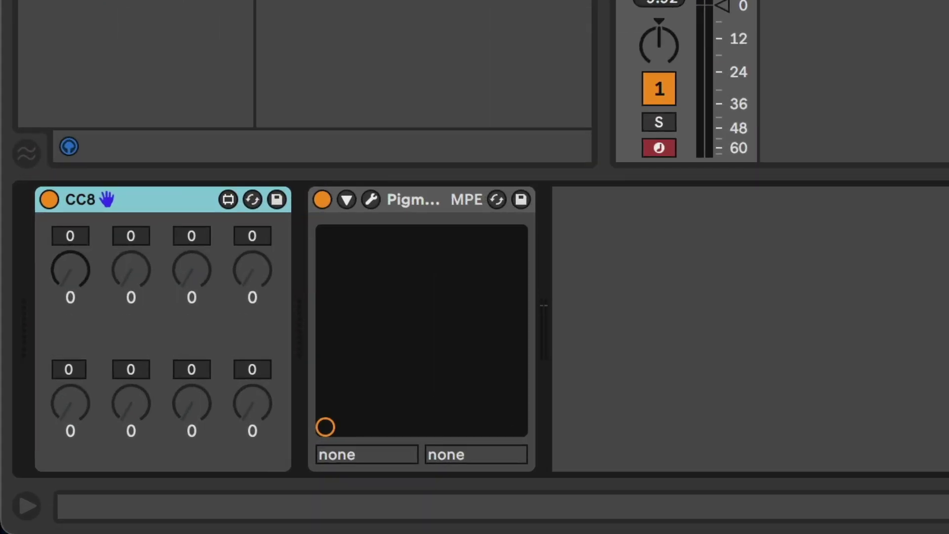
scroll(316, 82, right, 10)
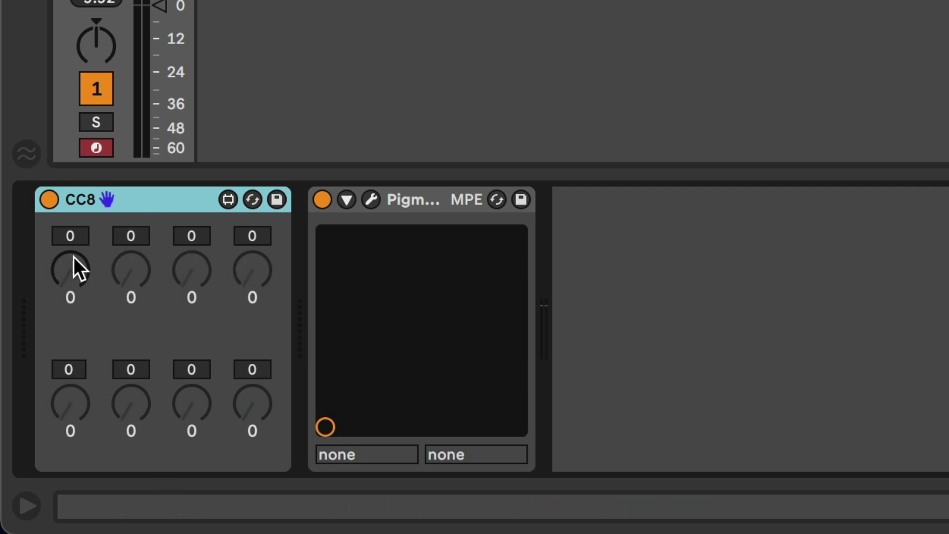
Set CC8's first four number boxes to 73, 75, 79 and 72, then test the first knob
click(72, 233)
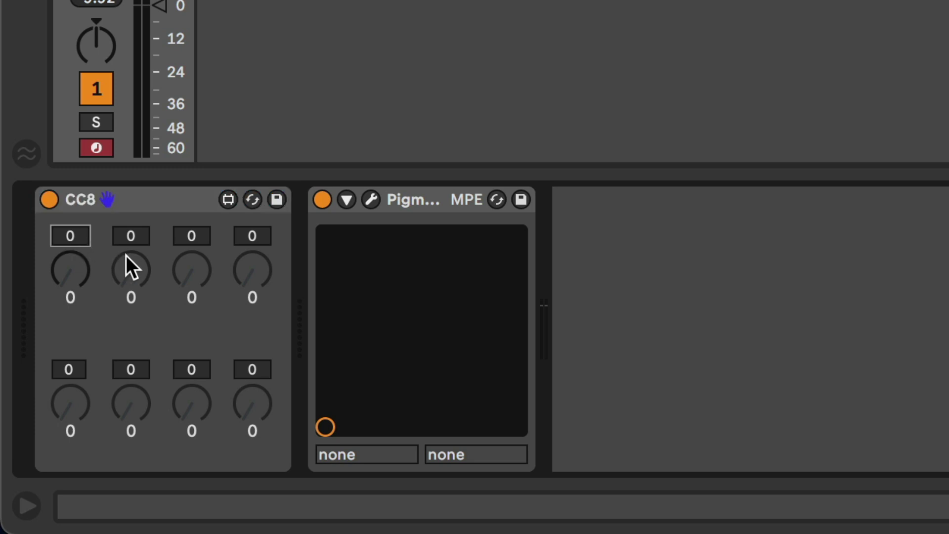
text(73)
click(135, 231)
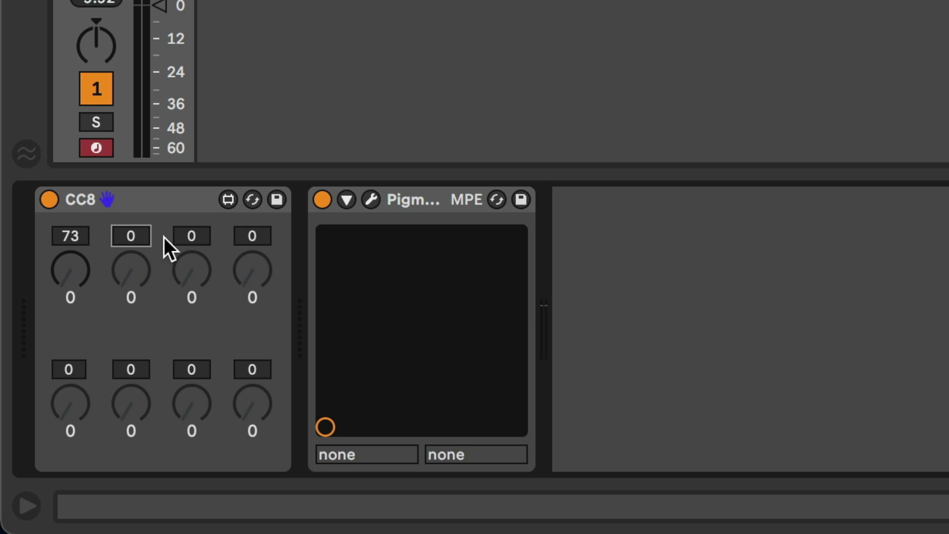
text(75)
click(194, 235)
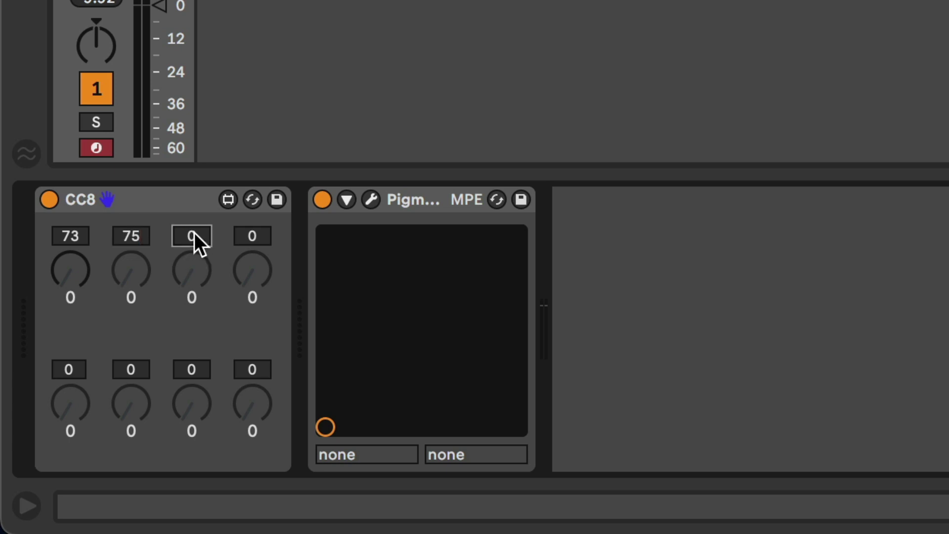
text(79)
click(243, 237)
text(72)
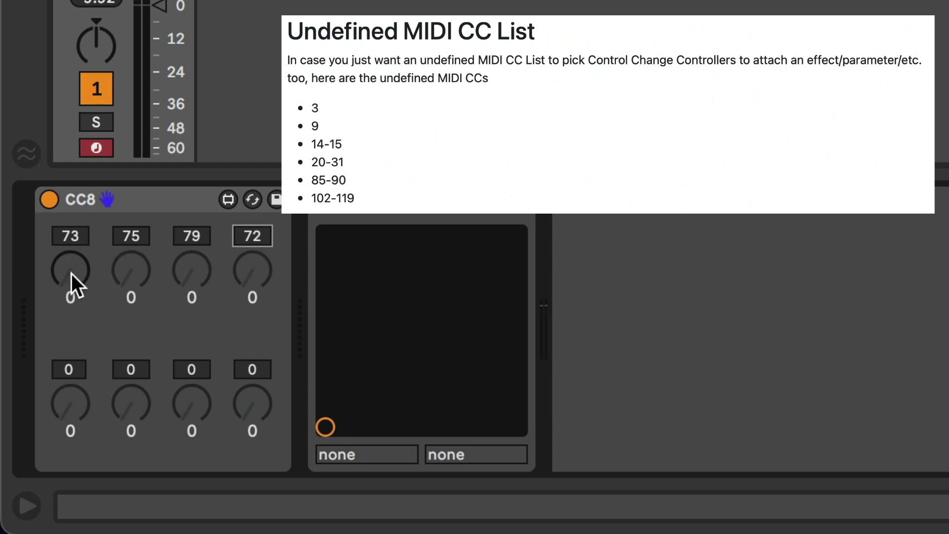
mouse_move(70, 276)
mouse_down()
mouse_move(70, 216)
mouse_move(70, 279)
mouse_up()
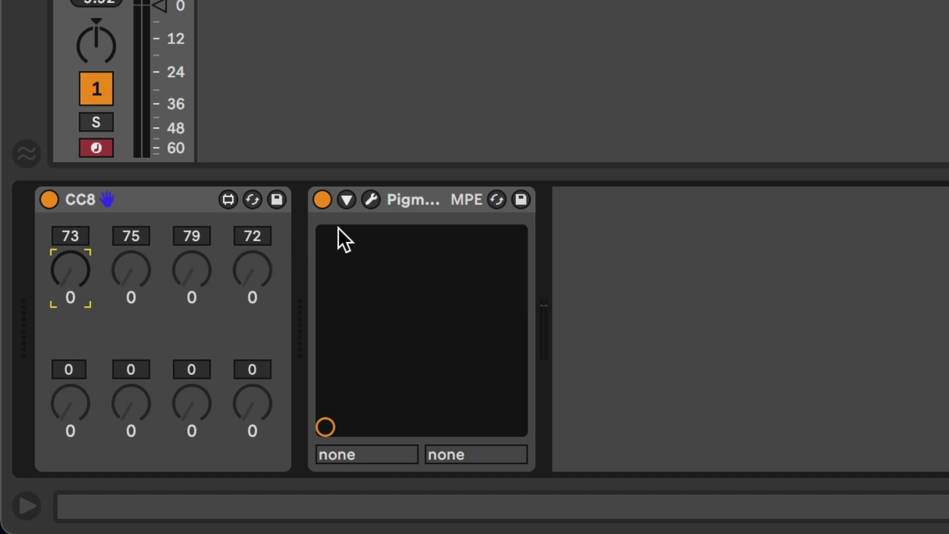
click(141, 200)
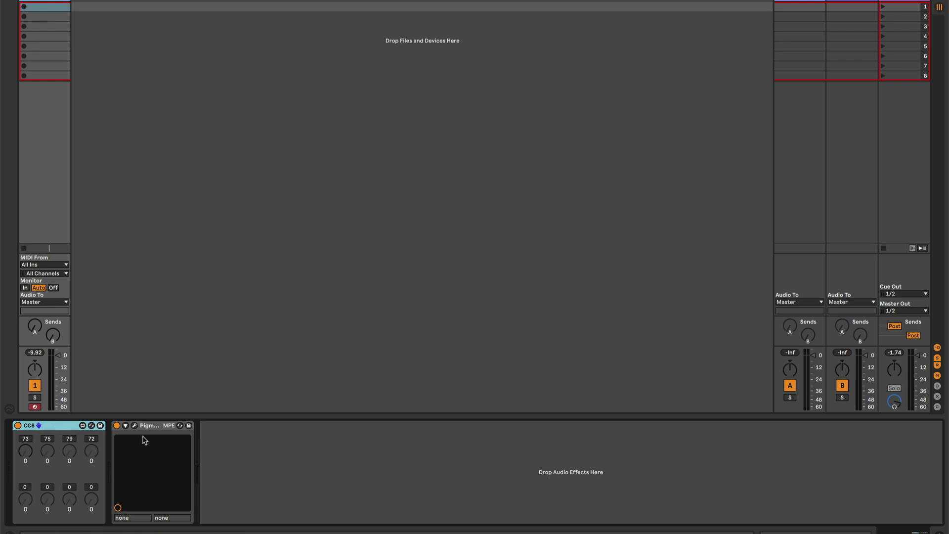
Open the Pigments plugin window, reposition it, and show its settings side panel
click(157, 427)
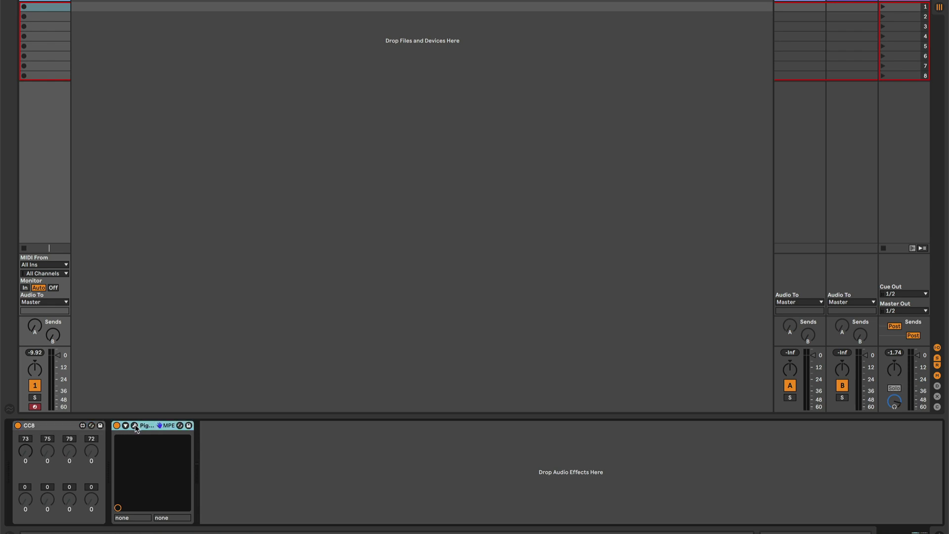
click(134, 425)
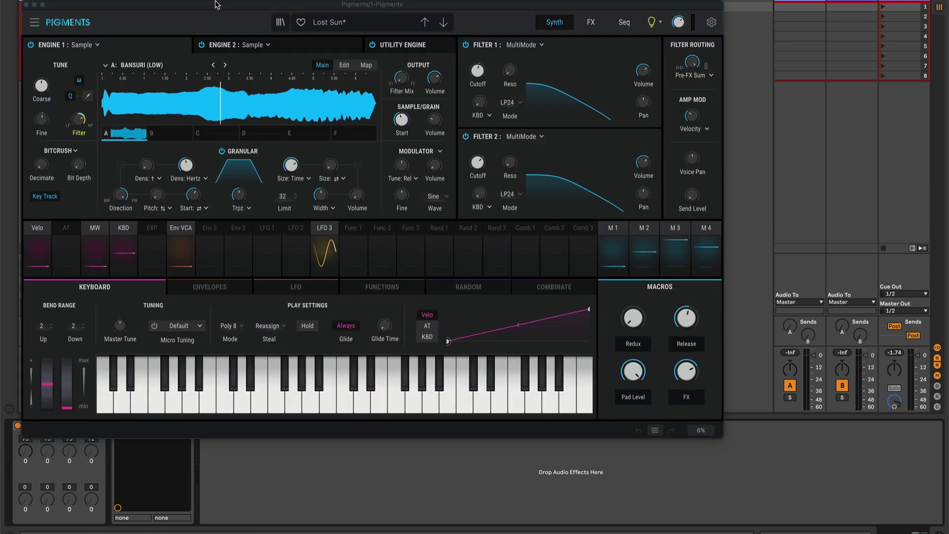
drag(208, 10, 304, 41)
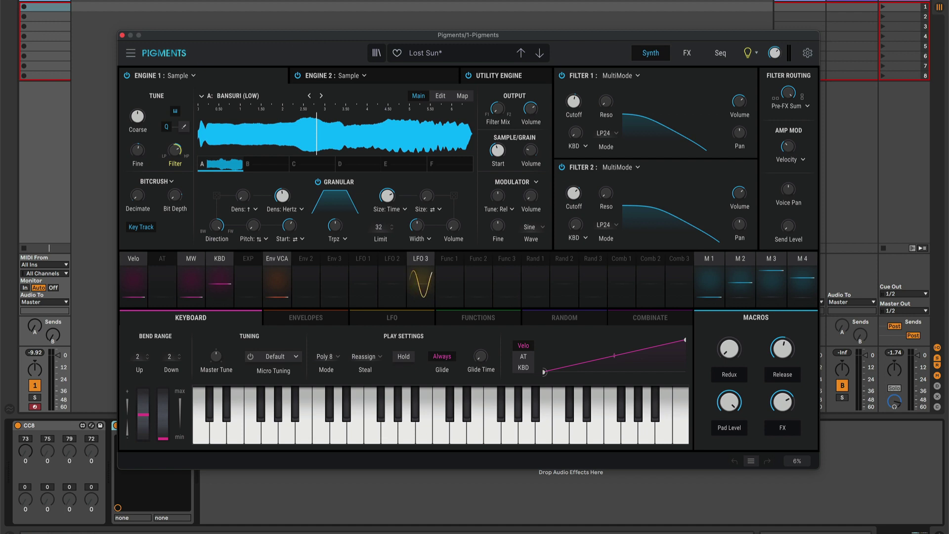
drag(350, 39, 296, 7)
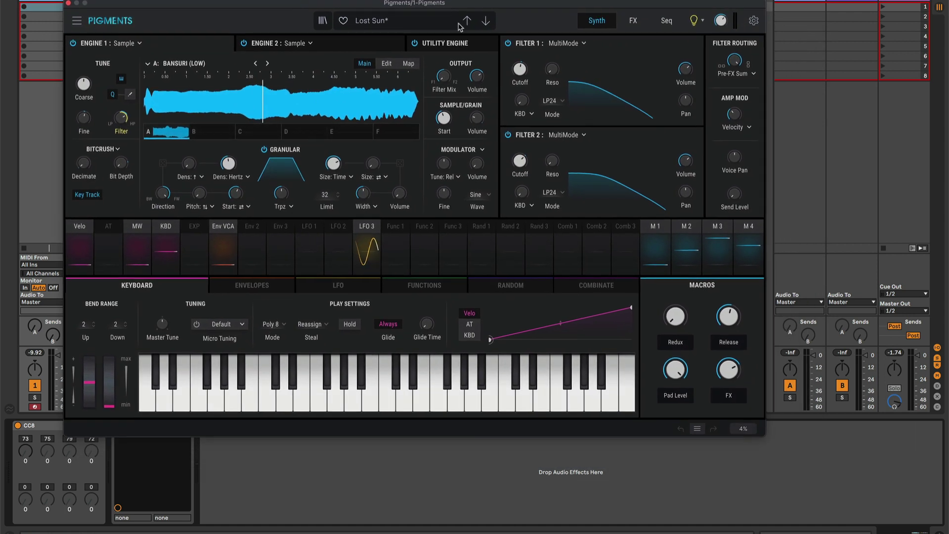
click(753, 21)
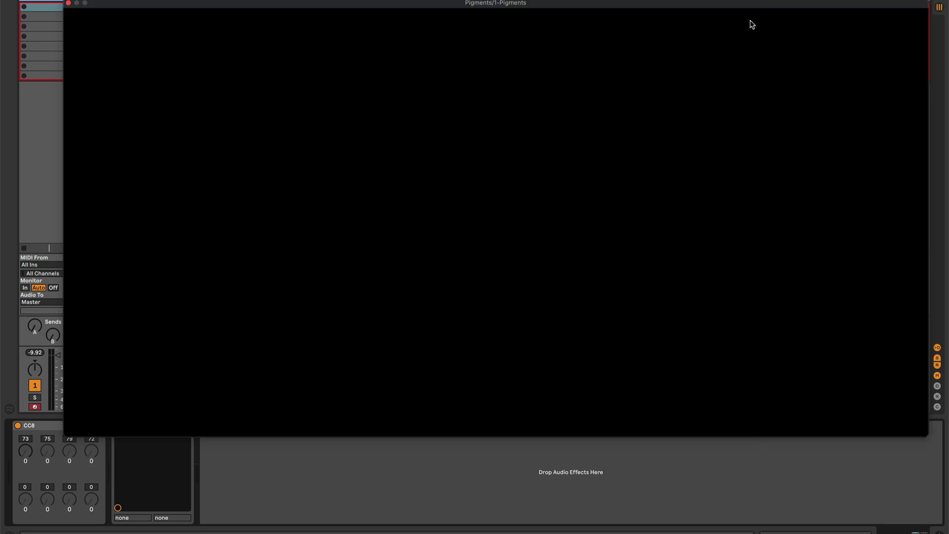
drag(719, 3, 661, 6)
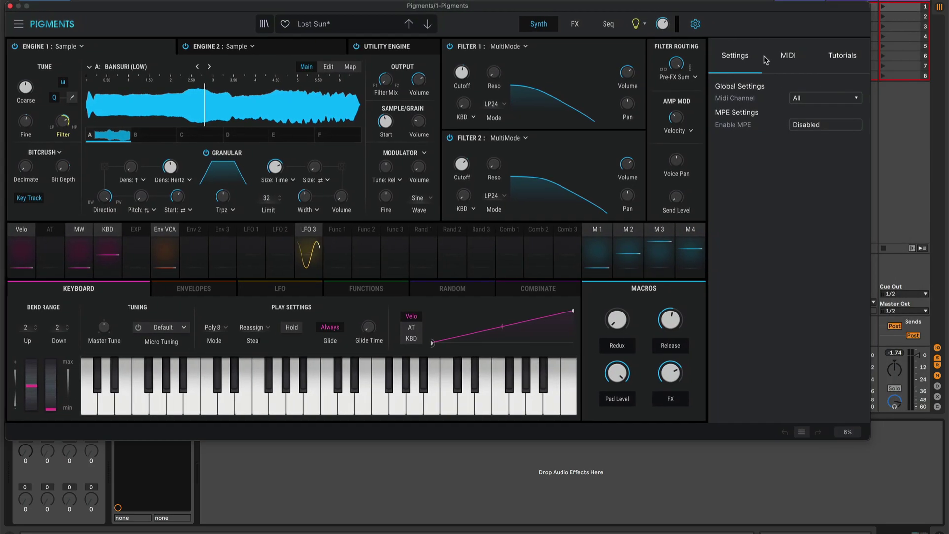
drag(744, 19, 769, 25)
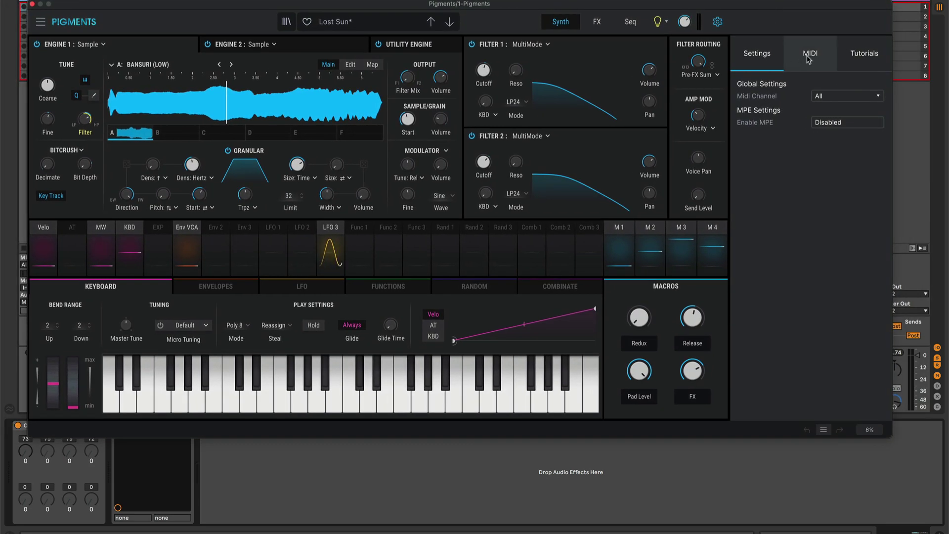
View Pigments' MIDI tab, leaving Generic MIDI Controller and the Default config selected
click(808, 58)
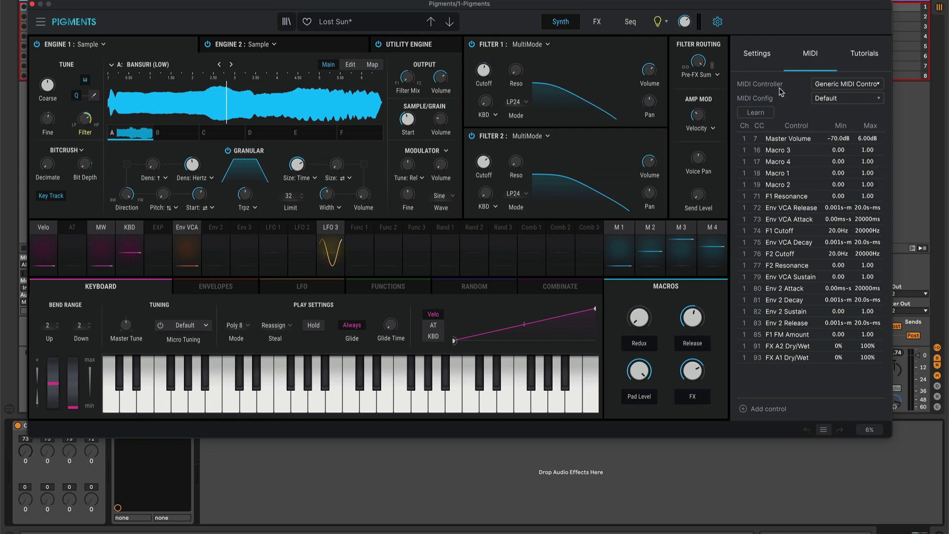
click(848, 87)
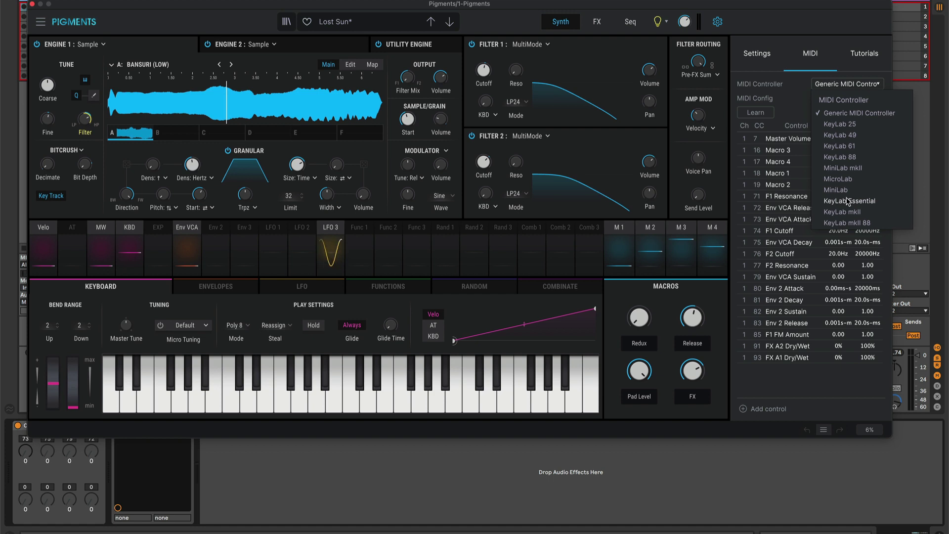
click(856, 114)
click(843, 101)
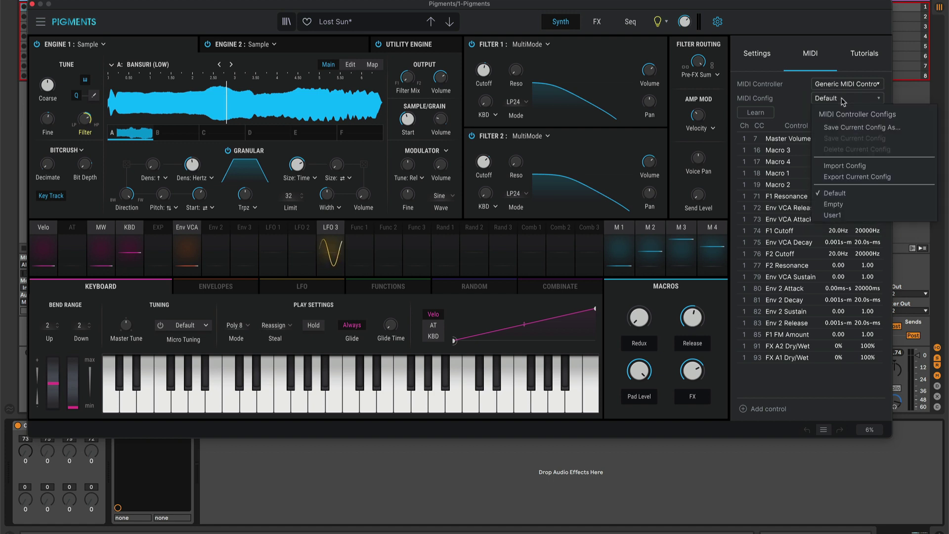
click(843, 101)
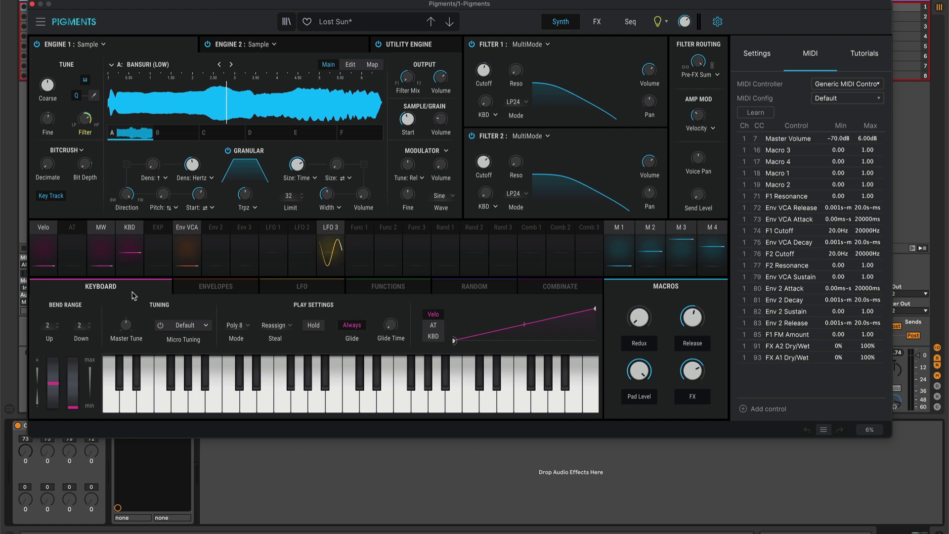
drag(200, 8, 201, 0)
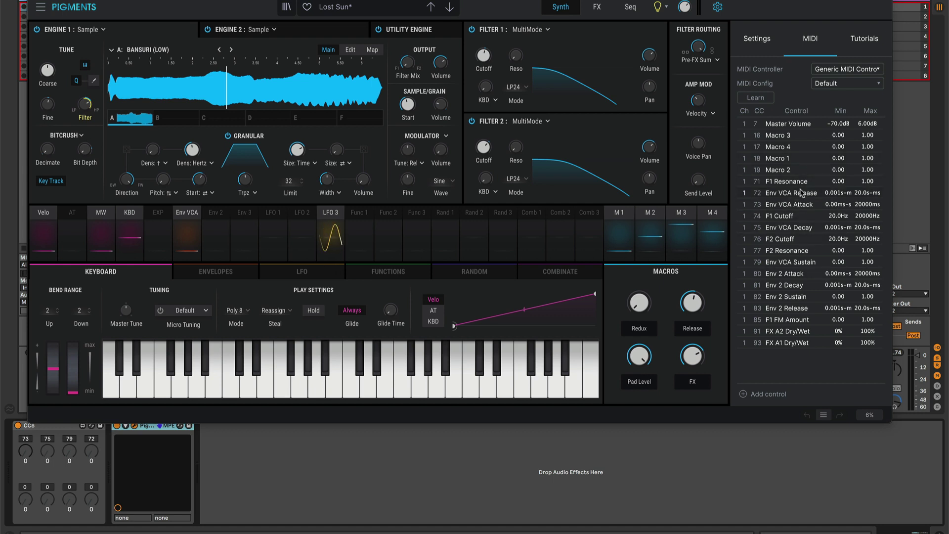
Show the envelopes and turn CC8's CC 73 knob to raise Env VCA Attack
click(206, 275)
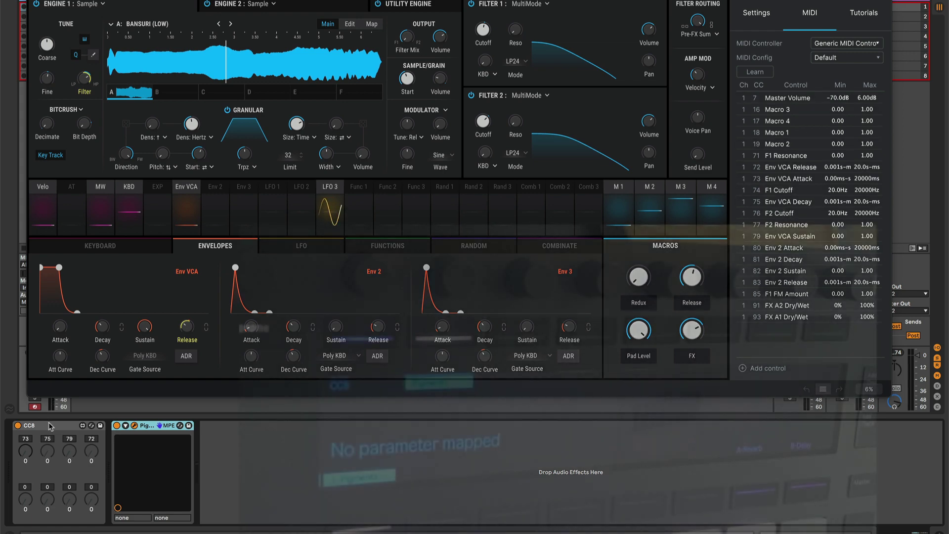
click(35, 444)
mouse_move(28, 450)
mouse_down()
mouse_move(27, 430)
mouse_move(28, 455)
mouse_up()
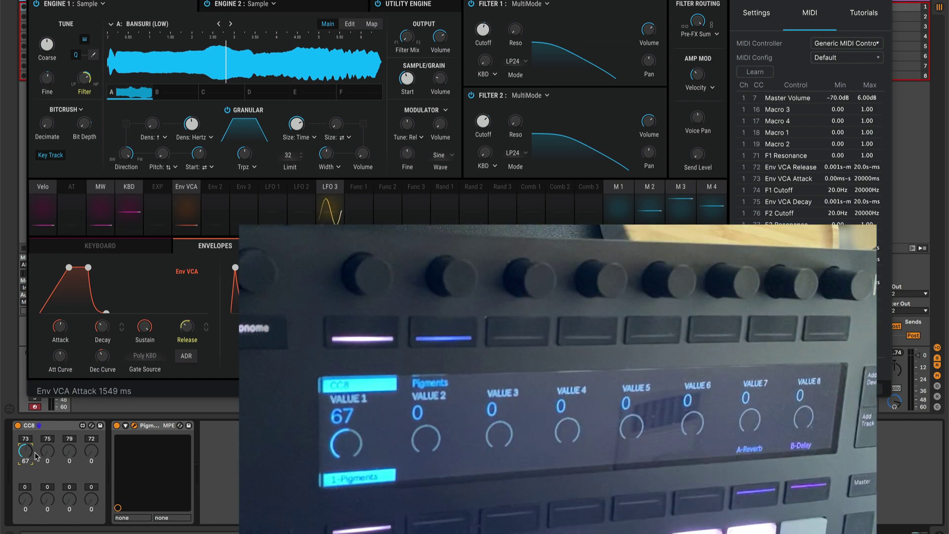
click(56, 430)
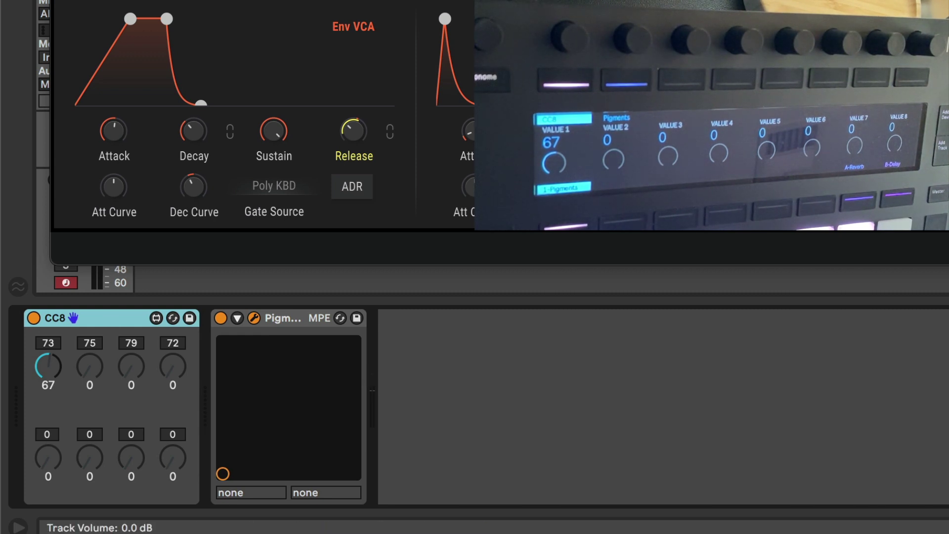
Close Pigments, group CC8 into a new MIDI Effect Rack, and reveal its macros
key(super+alt+p)
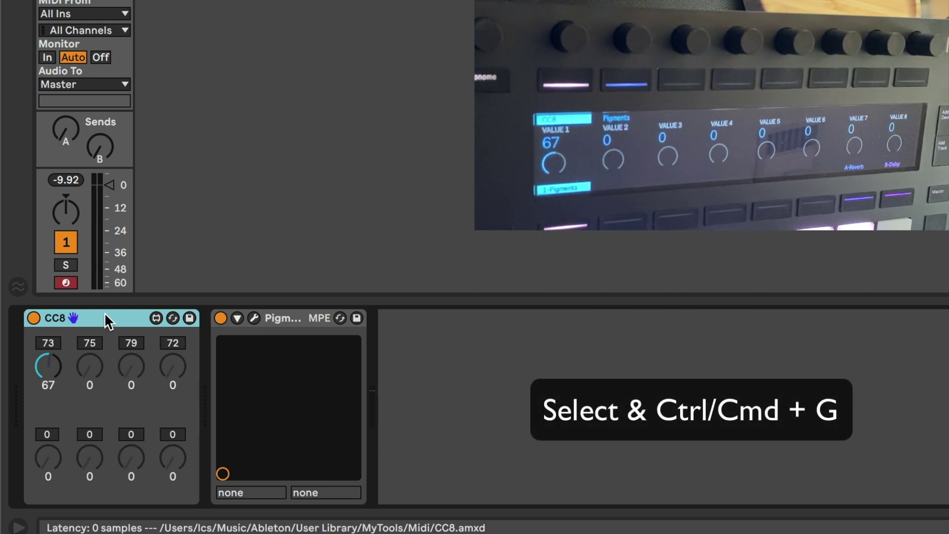
key(super+g)
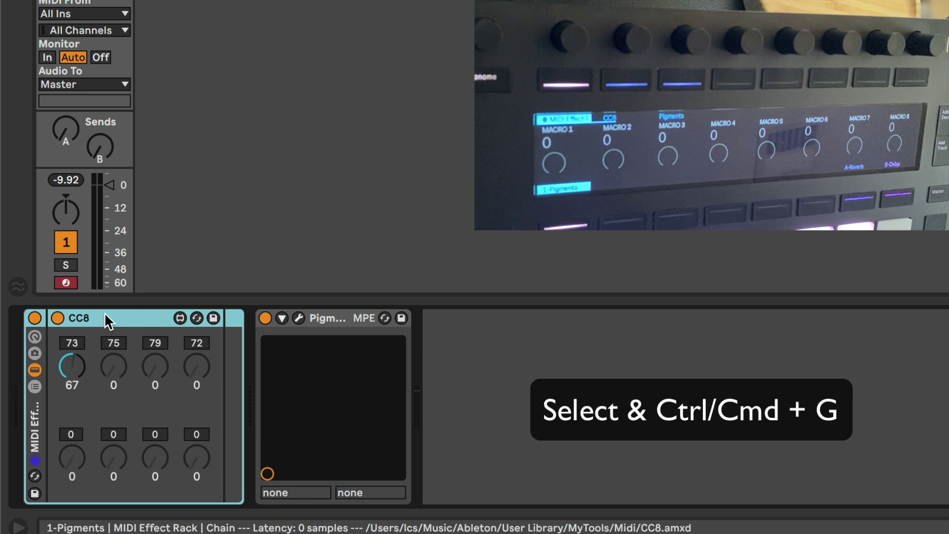
click(35, 335)
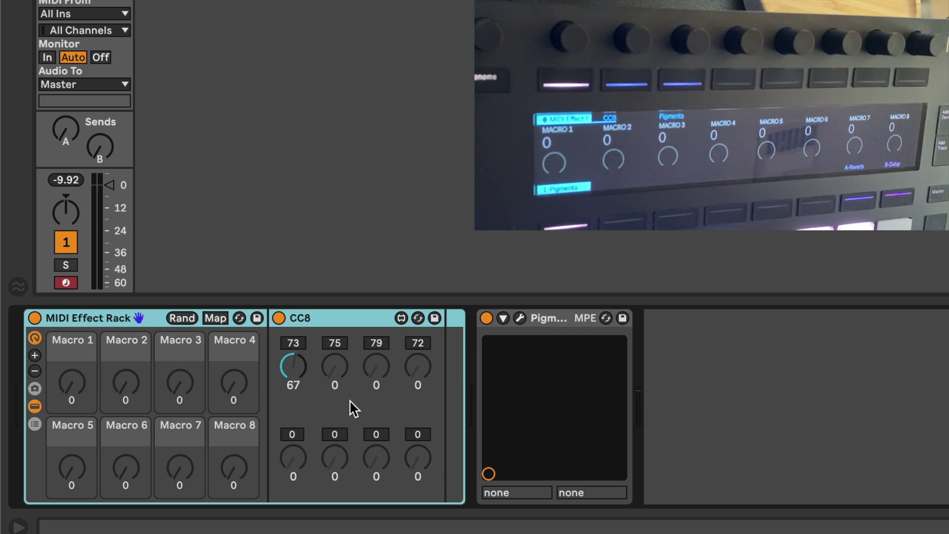
Map CC8's first six knobs to rack Macros 1 through 6
right_click(293, 368)
click(383, 46)
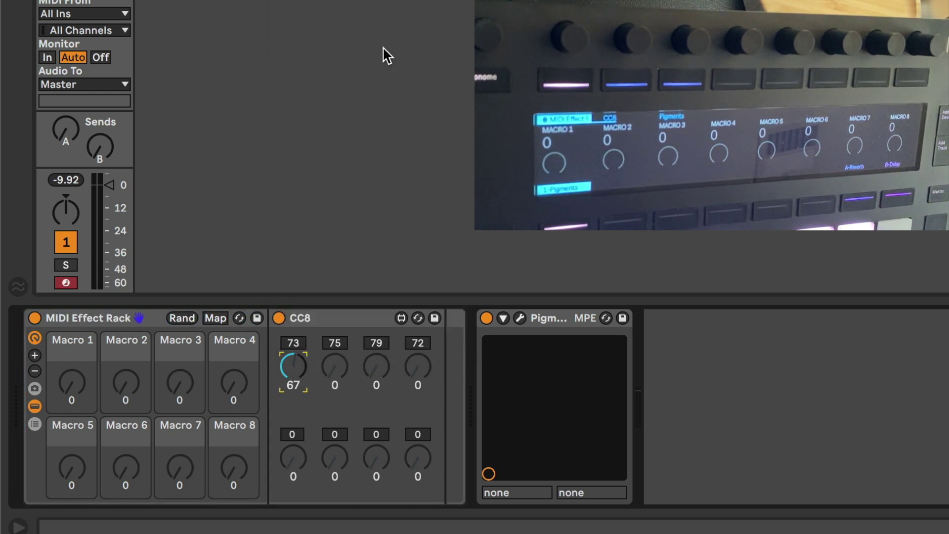
right_click(333, 367)
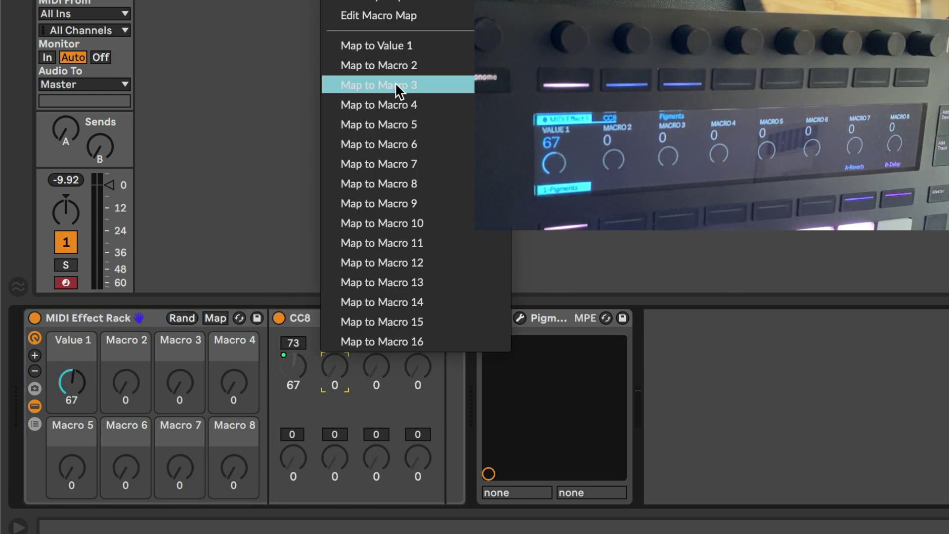
click(393, 65)
right_click(381, 366)
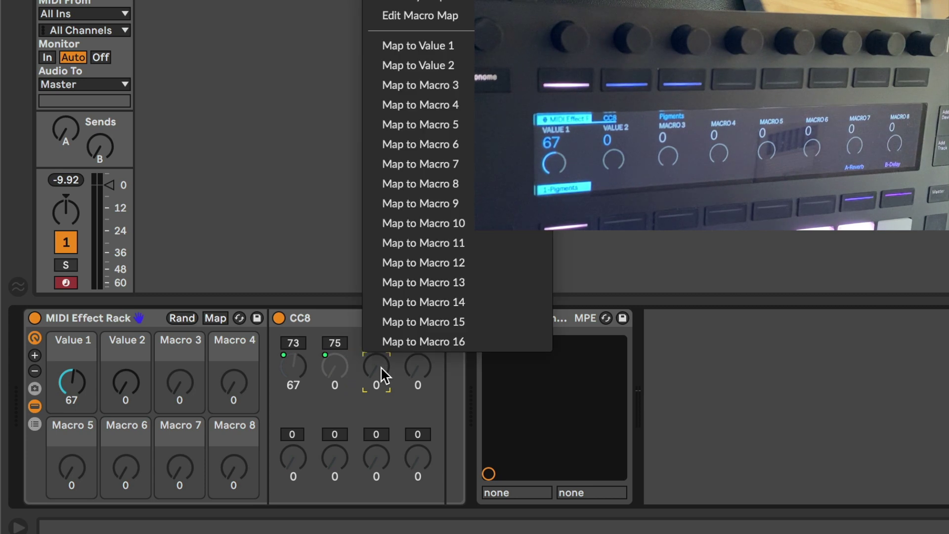
click(434, 84)
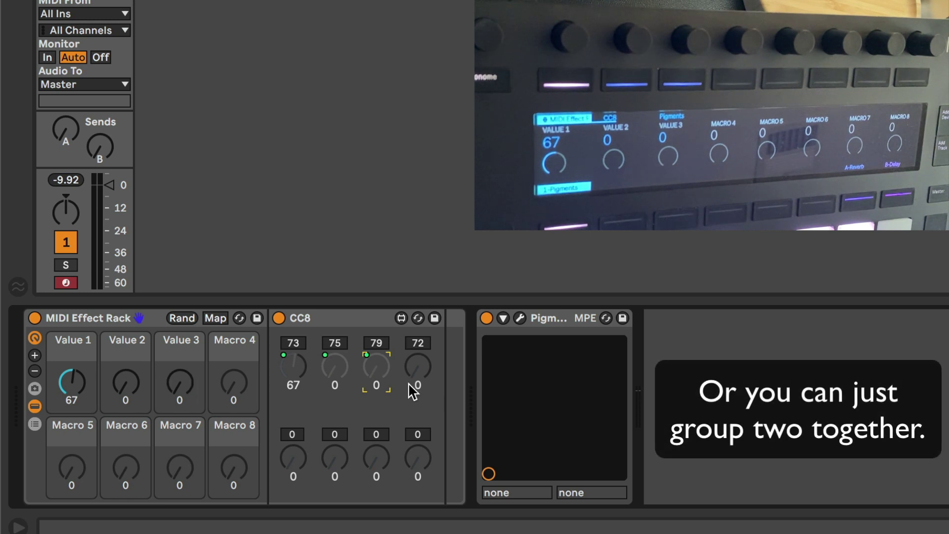
right_click(418, 370)
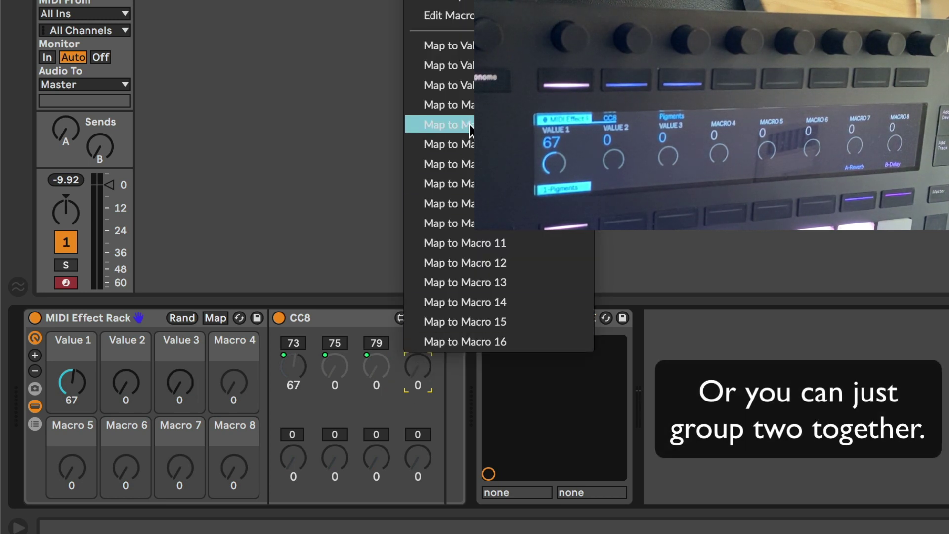
click(472, 107)
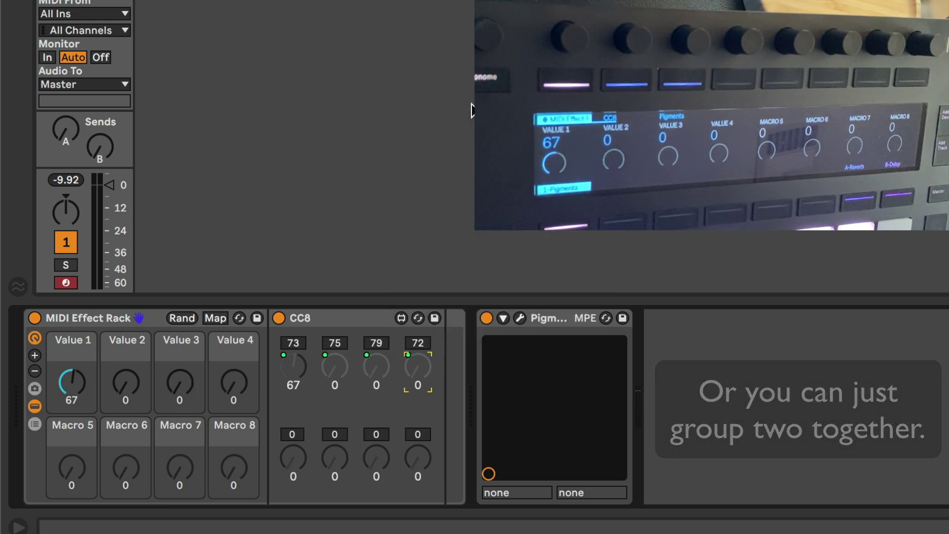
right_click(297, 456)
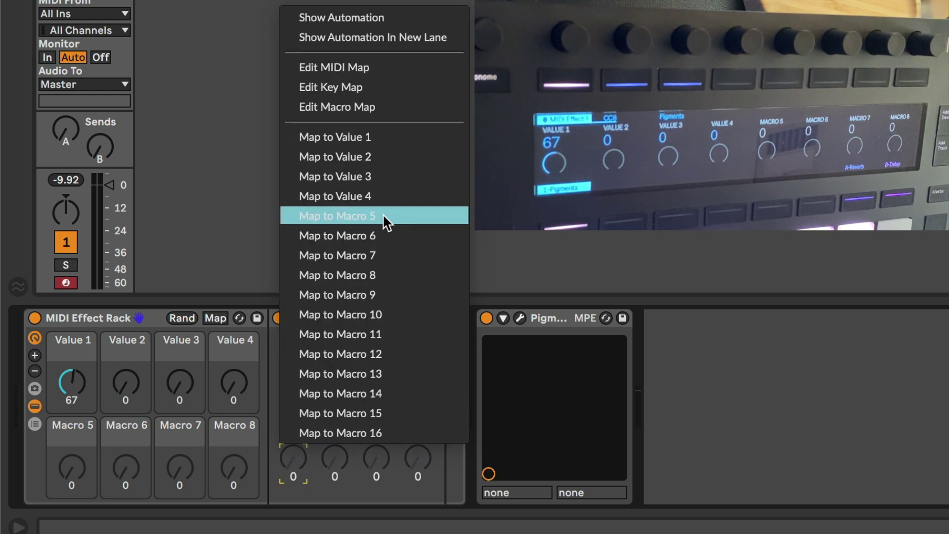
click(358, 216)
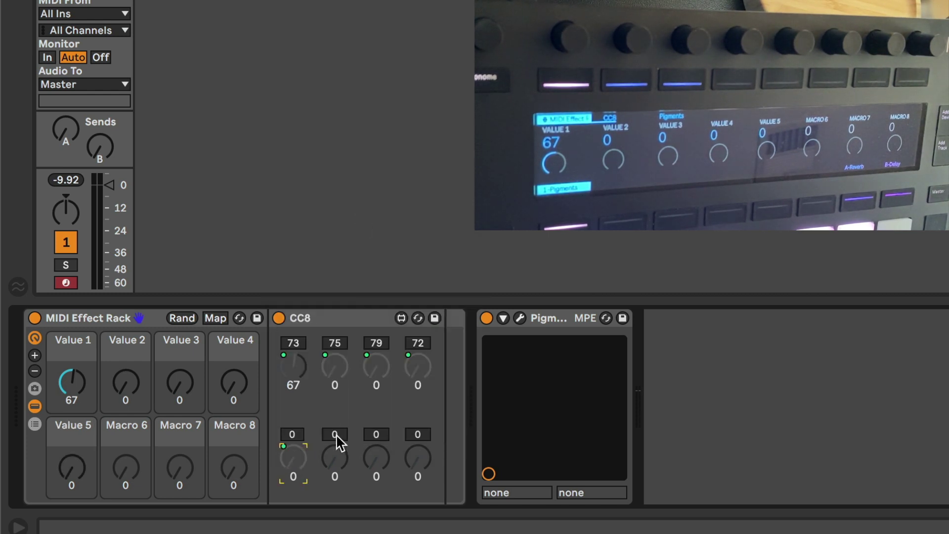
right_click(334, 454)
click(405, 235)
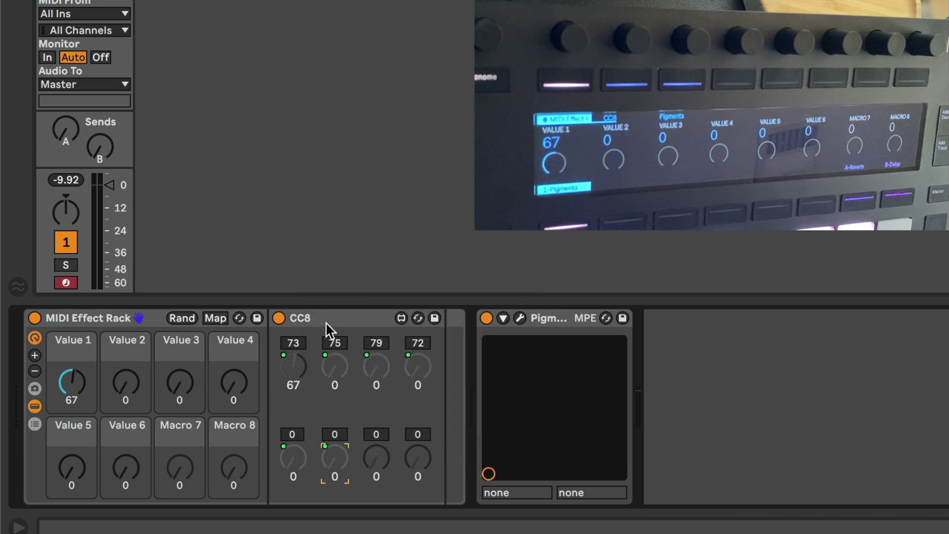
Set CC8's fifth and sixth knobs to send CC 42 and 43
click(299, 441)
text(42)
click(341, 438)
text(43)
Hide the rack's devices and rename macros 1 and 2 to VCA Att and VCA Decay
click(35, 406)
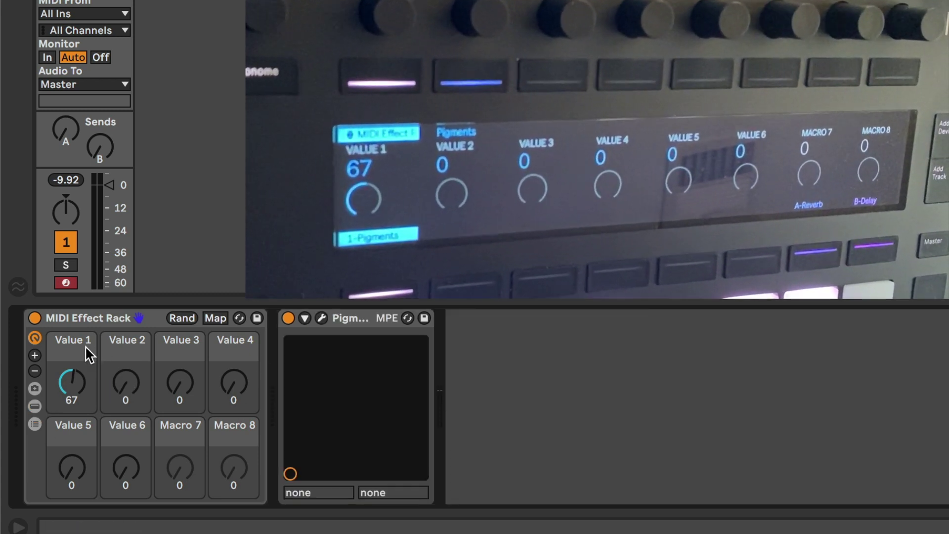
click(83, 348)
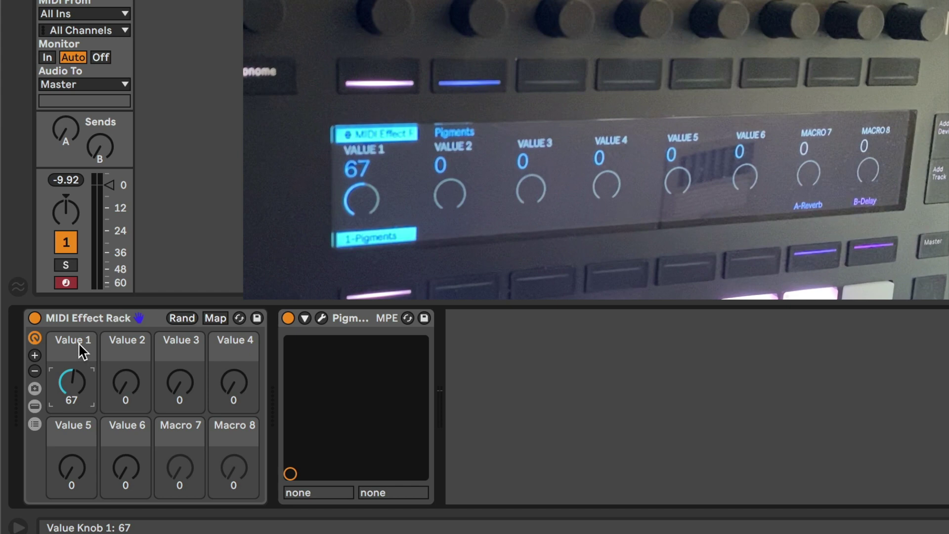
key(ctrl+r)
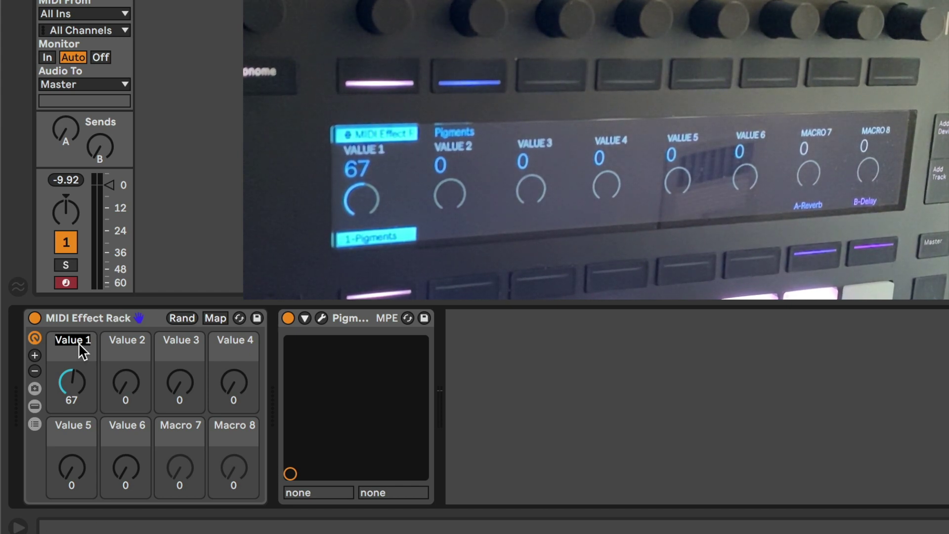
text(VCA Att)
key(Return)
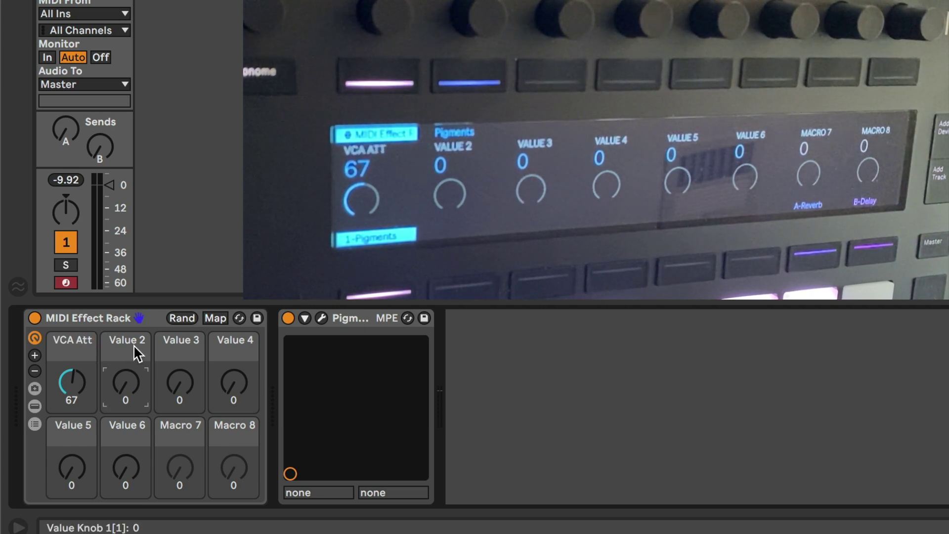
key(super+r)
text(VCA D)
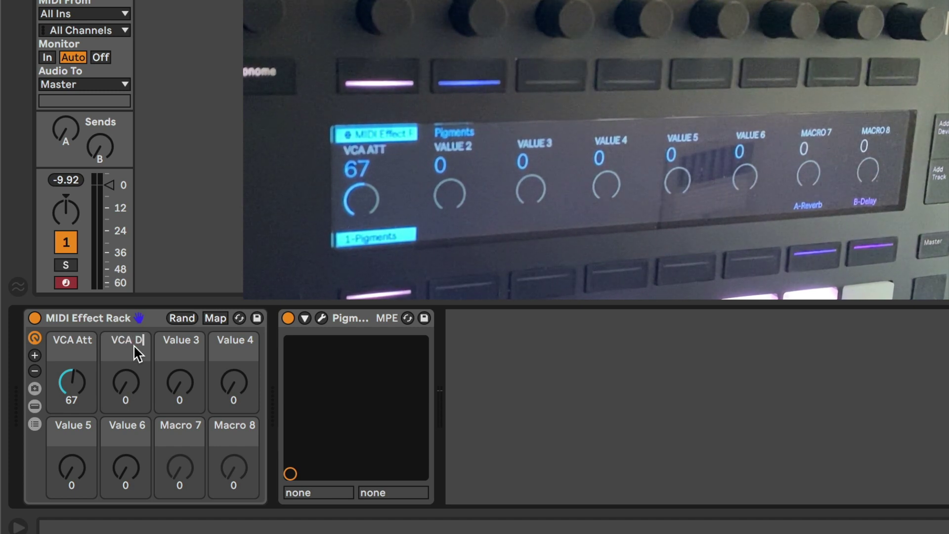
text(ecay)
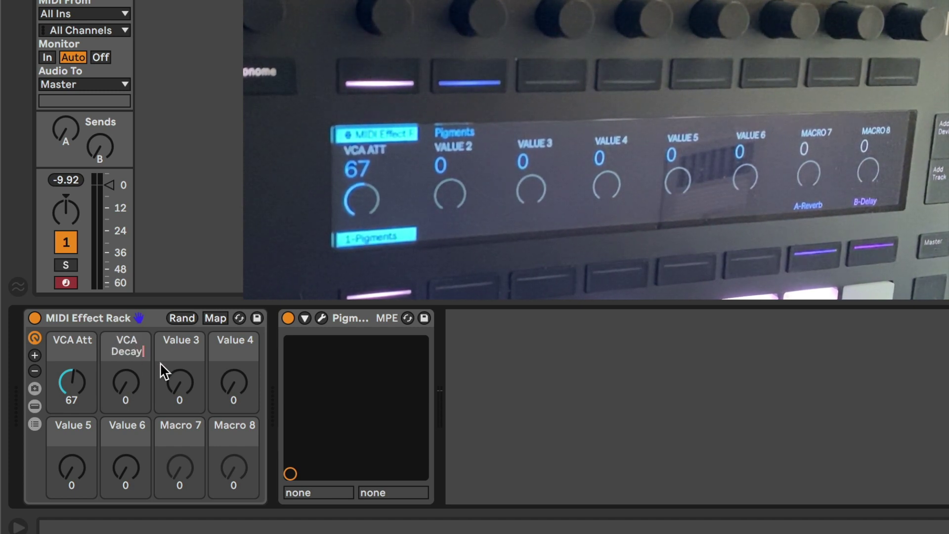
key(Return)
Rename macros 3 and 4 to VCA Sus and VCA Rel
click(185, 343)
key(super+r)
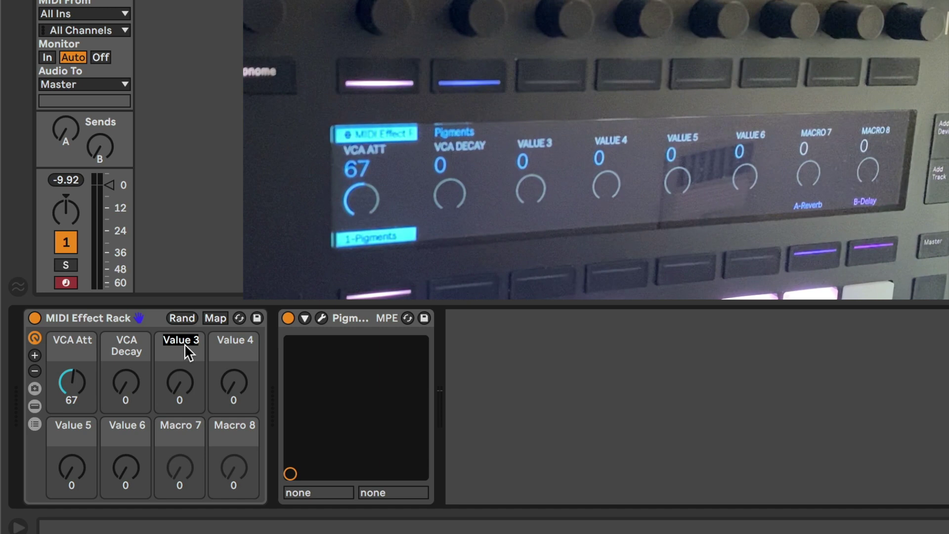
text(VCA Sus)
key(Return)
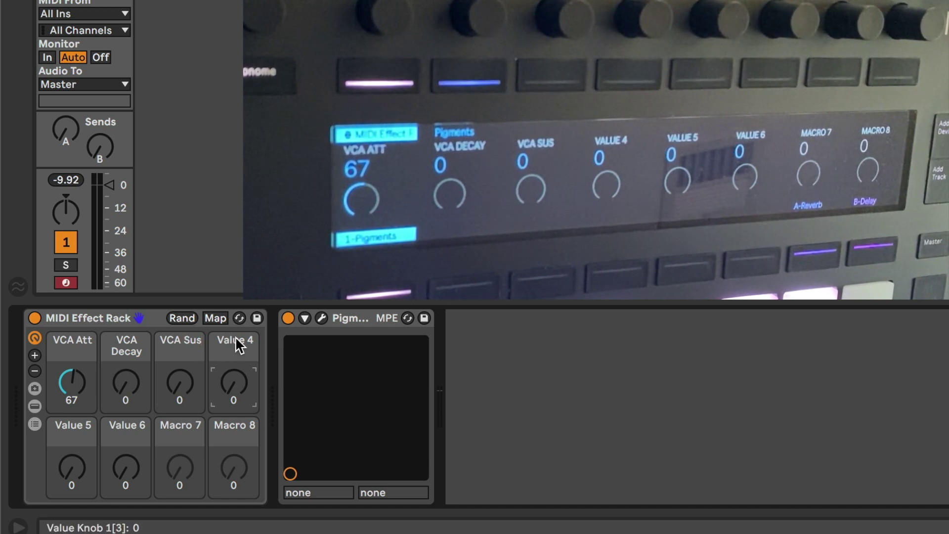
click(235, 338)
key(super+r)
text(VCA Rel)
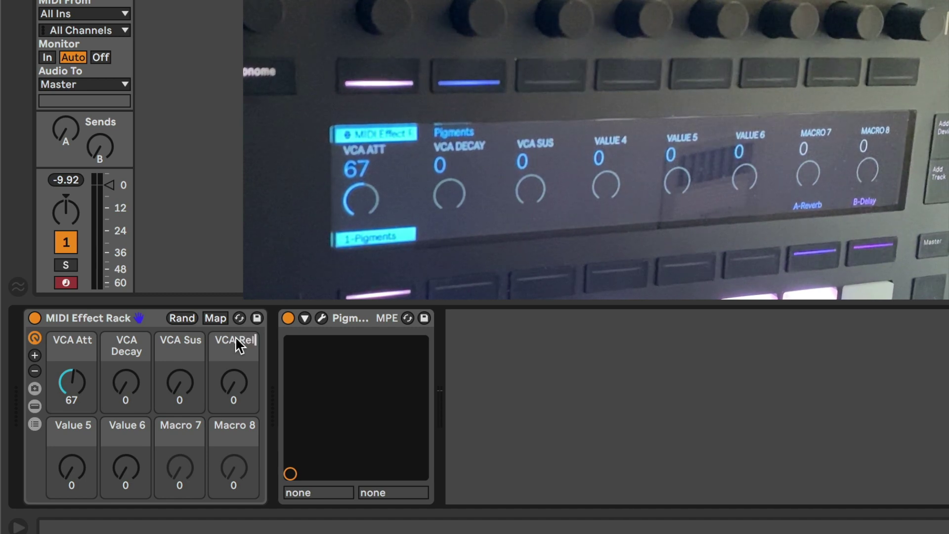
key(Return)
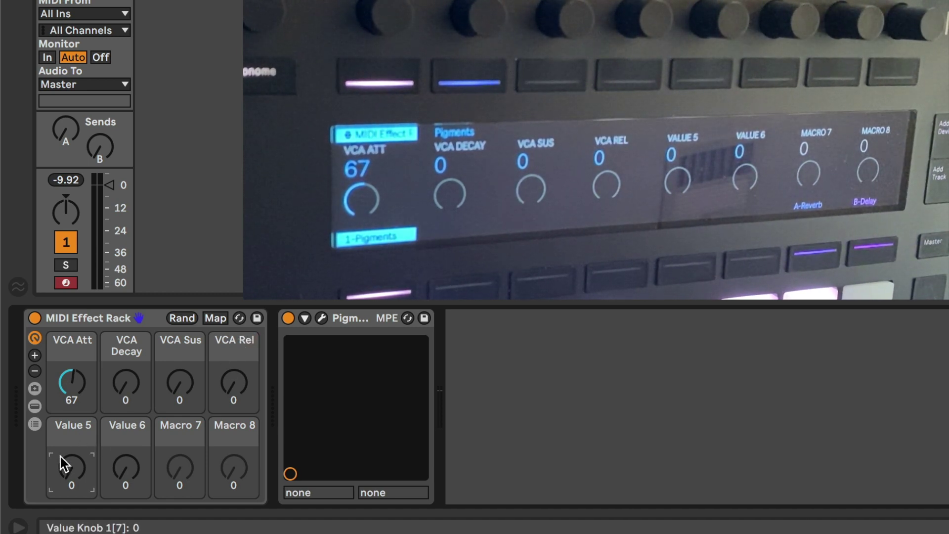
click(79, 434)
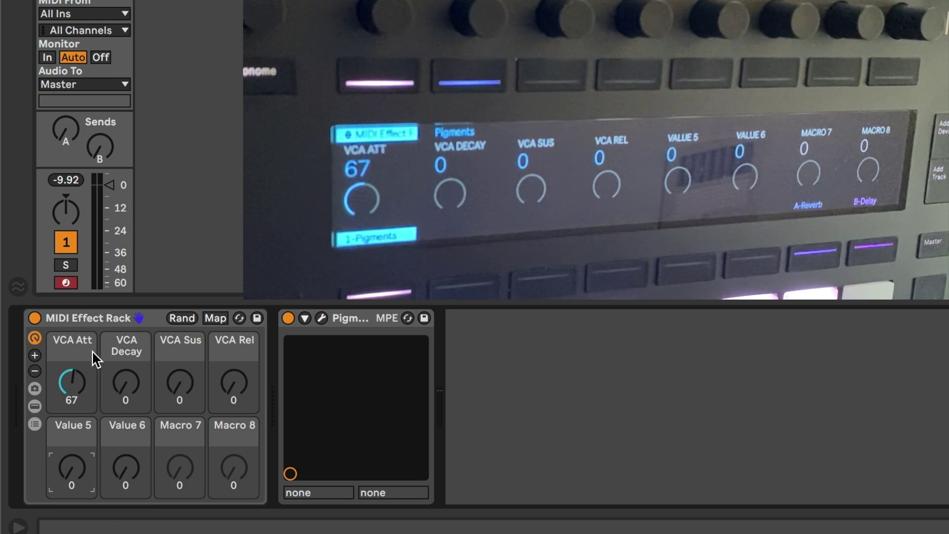
click(127, 351)
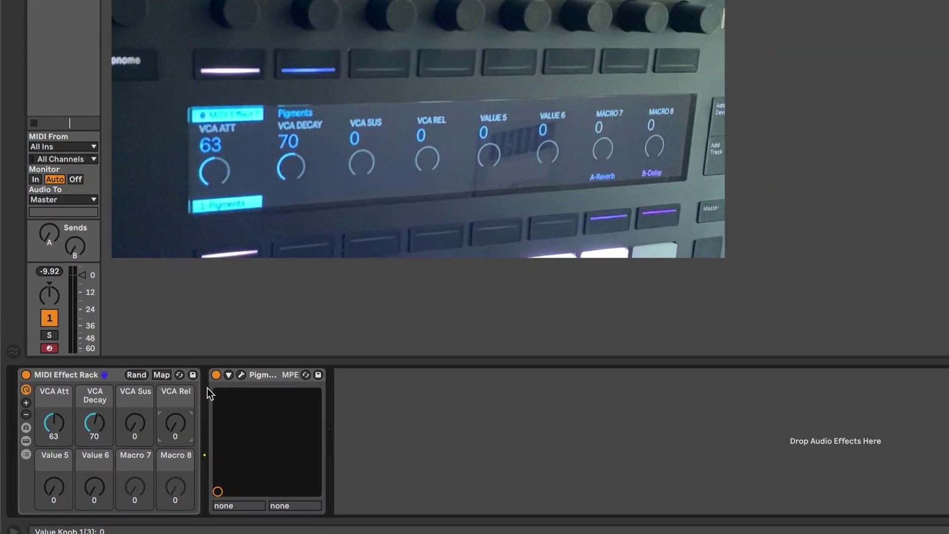
Open the Pigments instrument window from its device in the track
click(241, 374)
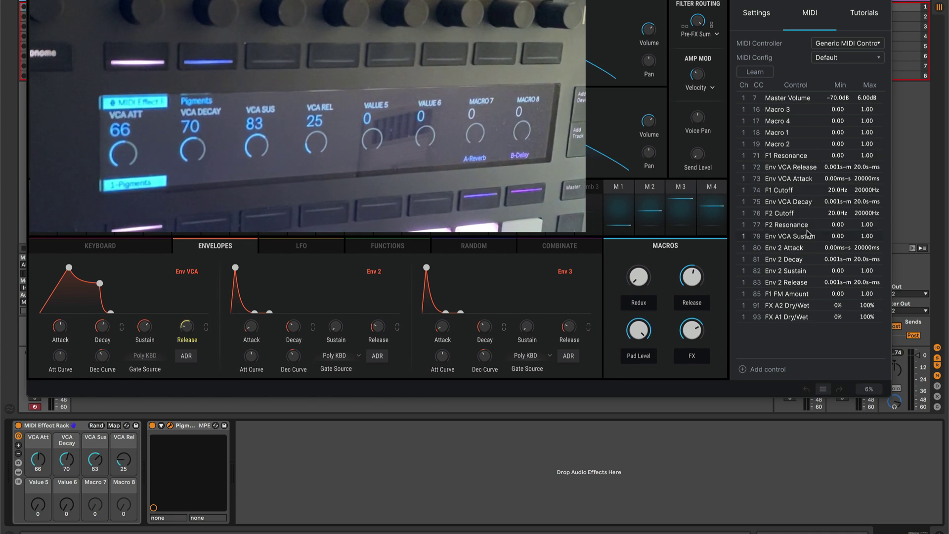
MIDI-learn CC 42 to Env VCA Attack Curve and CC 43 to Decay Curve
click(755, 72)
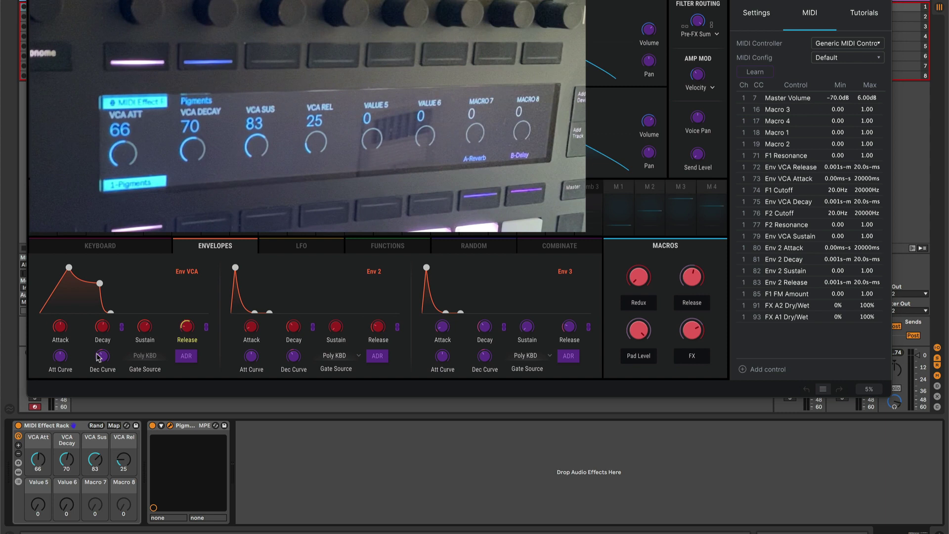
click(59, 361)
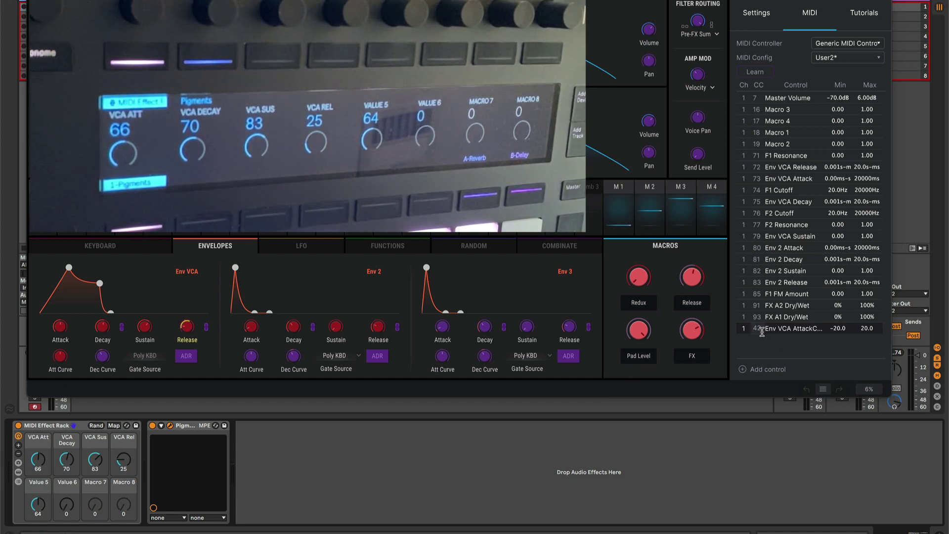
click(102, 359)
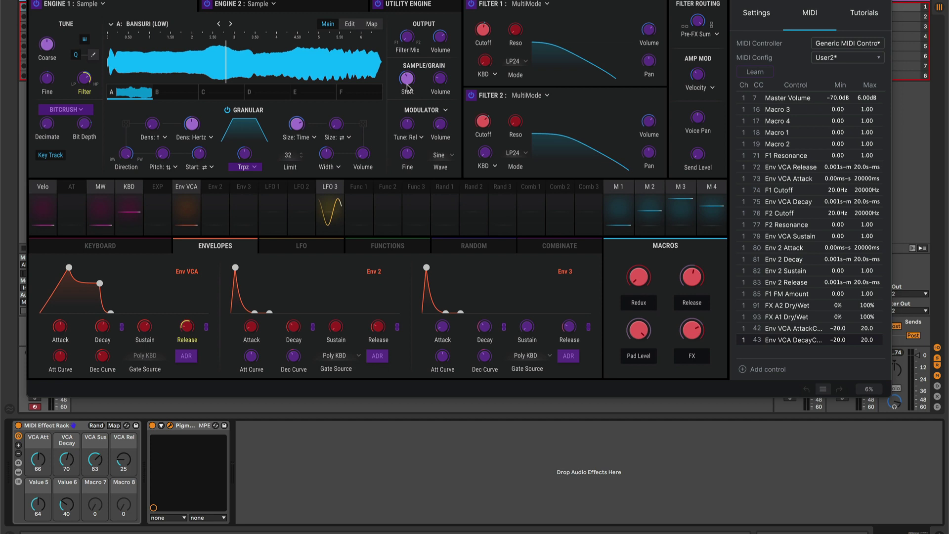
MIDI-learn Sample 1 Start, exit learn mode, and lower the sample start slightly
mouse_move(407, 82)
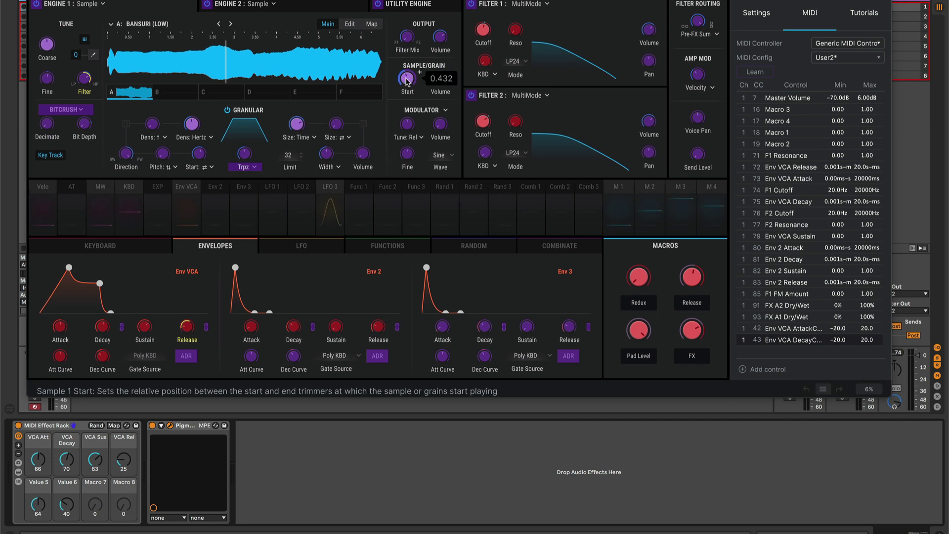
click(406, 79)
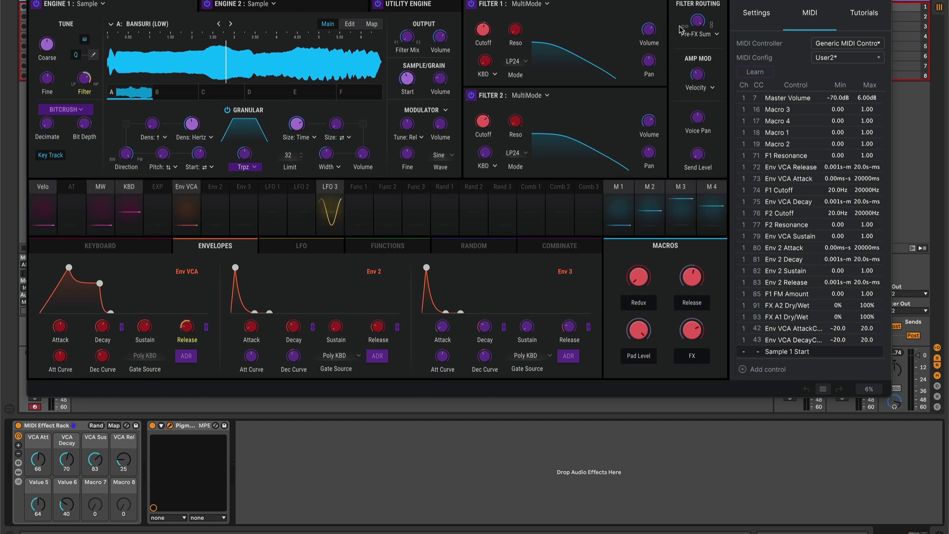
click(755, 72)
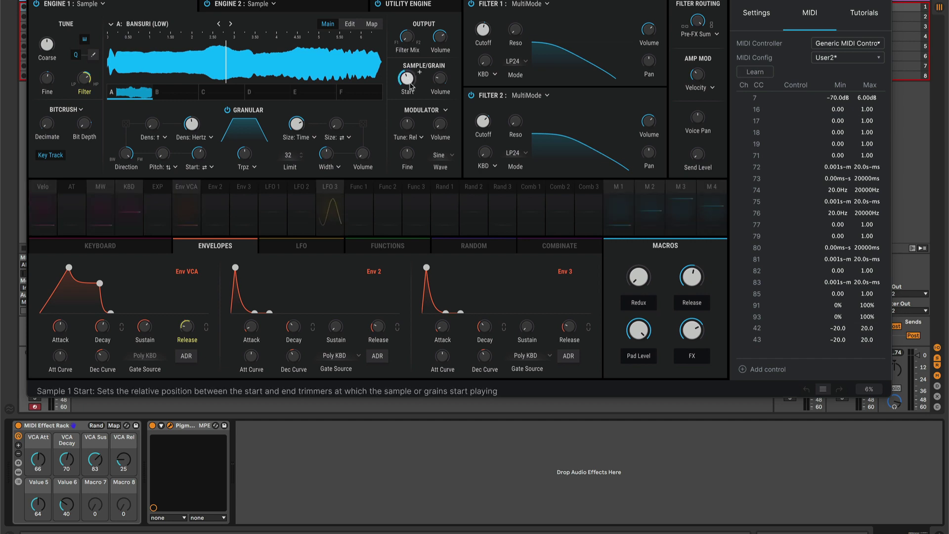
drag(410, 85, 409, 91)
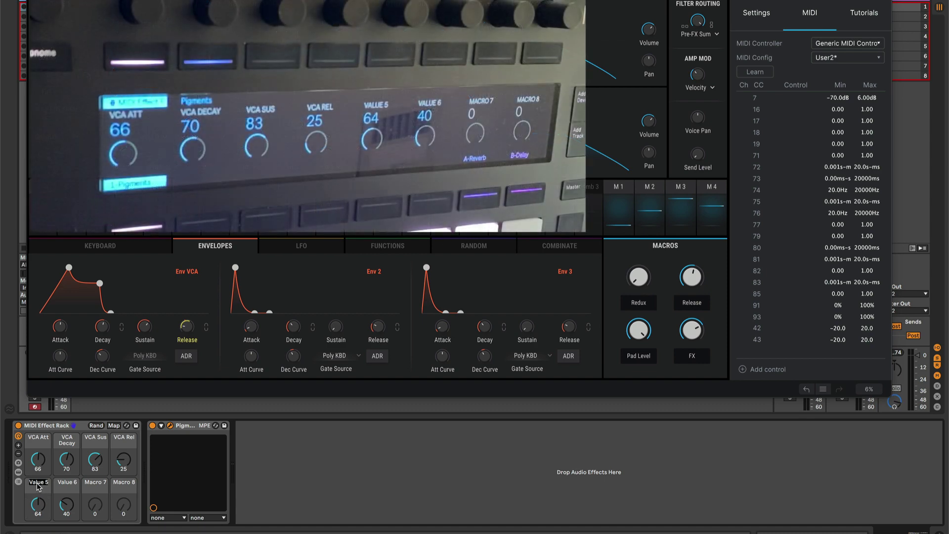
Name macros 5 and 6 'Att Curve' and 'Dec Curve'
text(Att Curve)
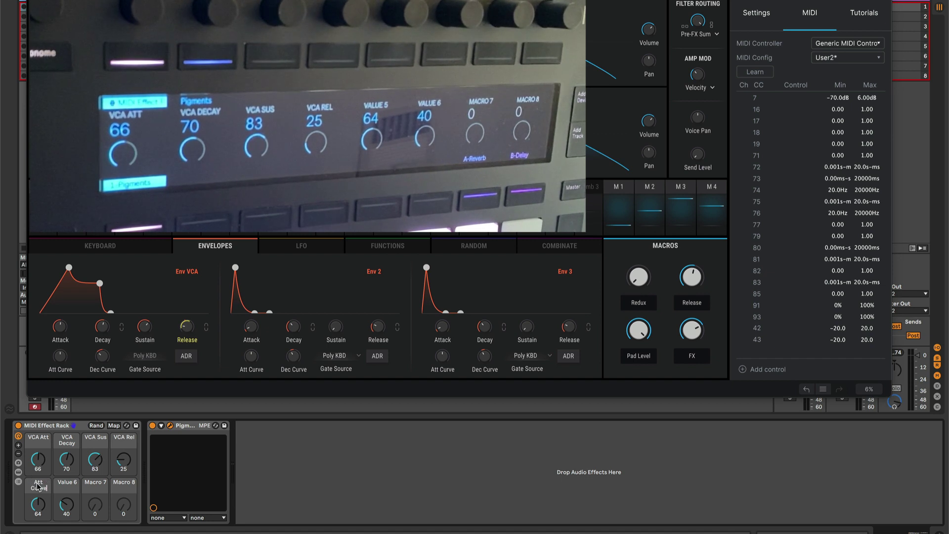
key(Return)
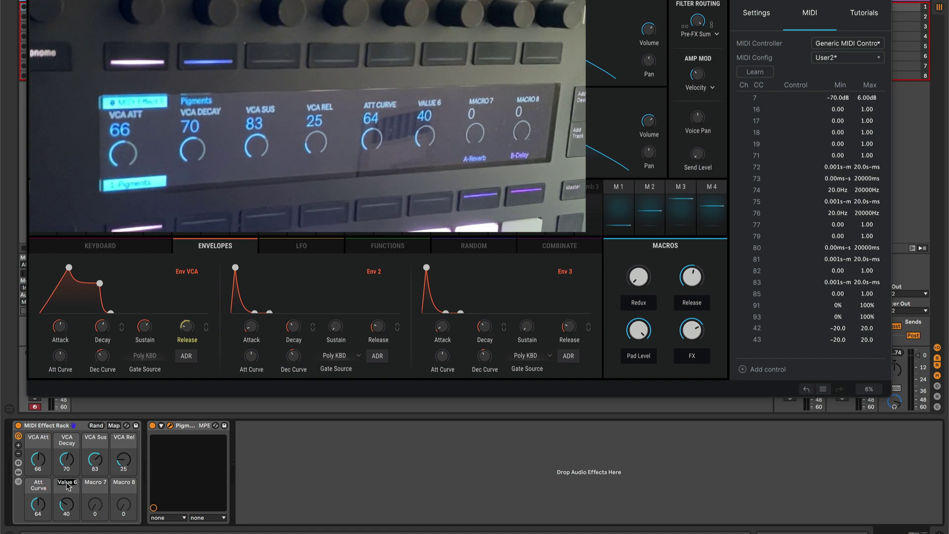
text(Dec Curve)
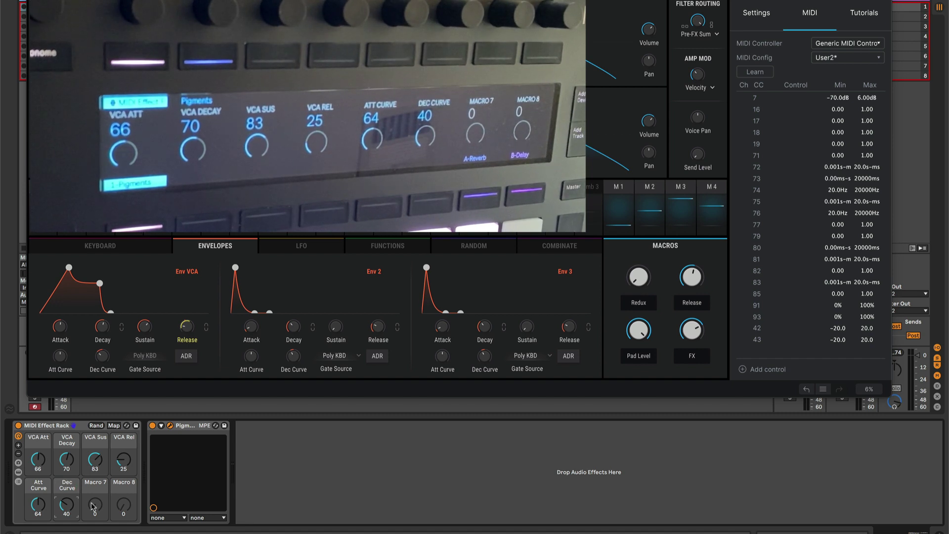
key(Return)
Set CC8's third and fourth lower CC numbers to 44 and 45
click(19, 472)
click(197, 487)
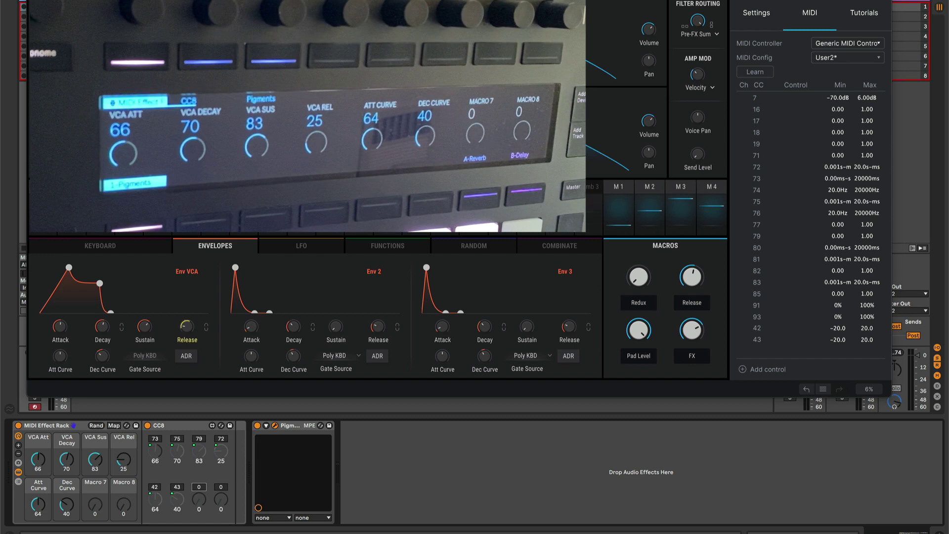
text(44)
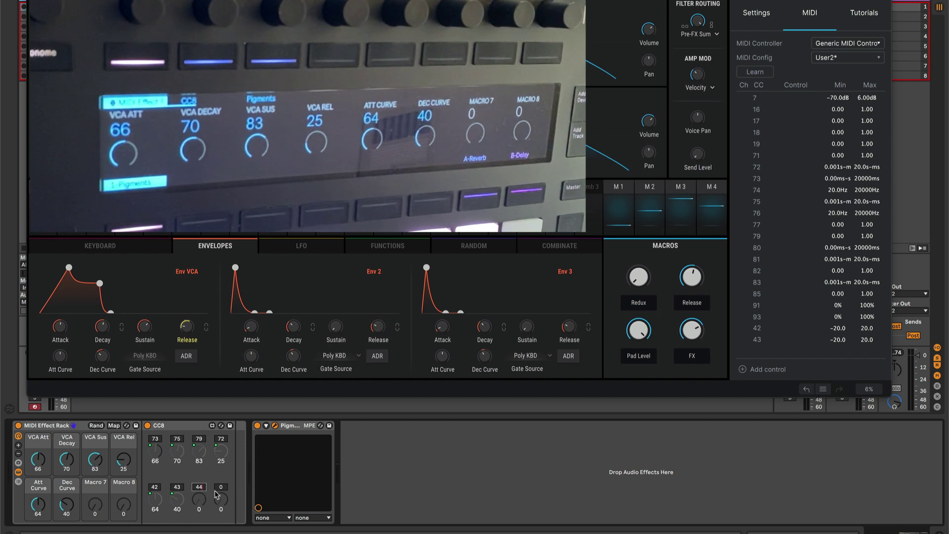
click(221, 488)
text(45)
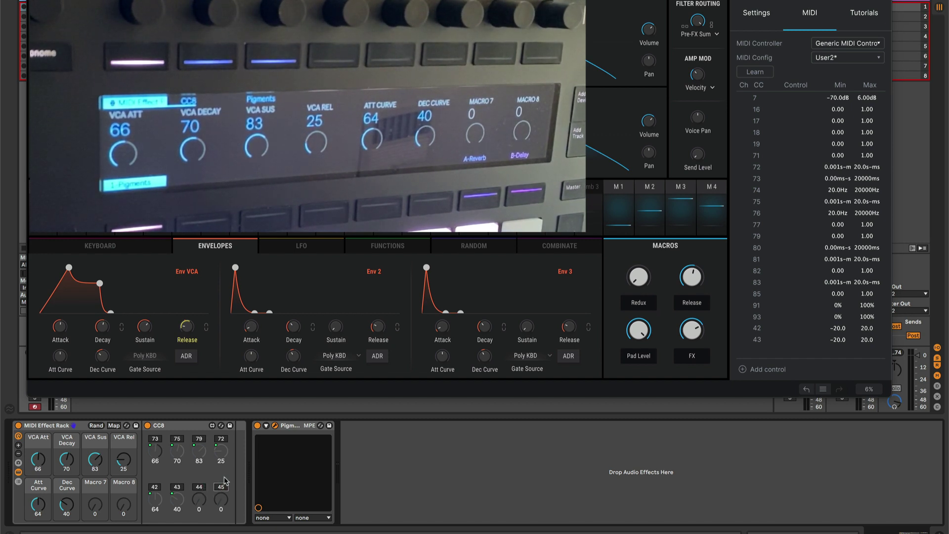
Map CC8's third and fourth lower knobs to Macros 7 and 8
right_click(199, 503)
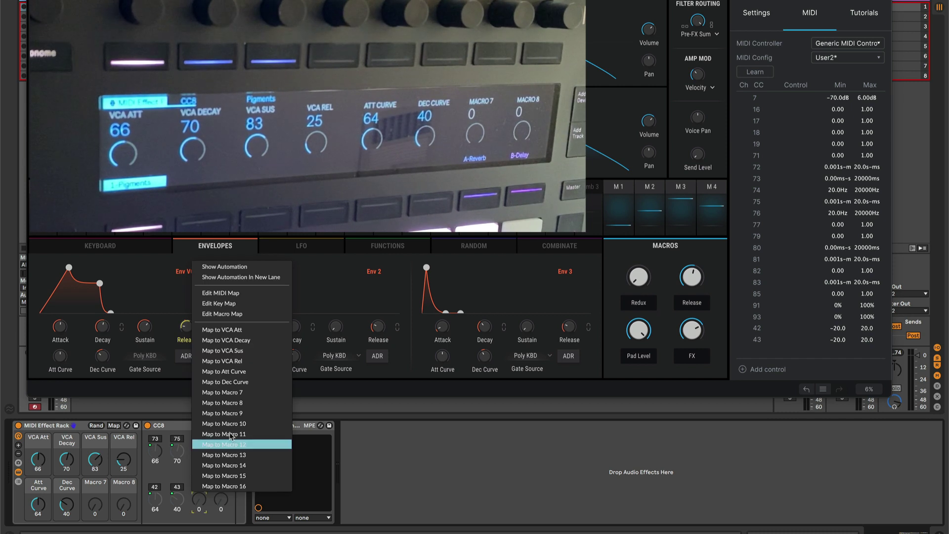
click(235, 393)
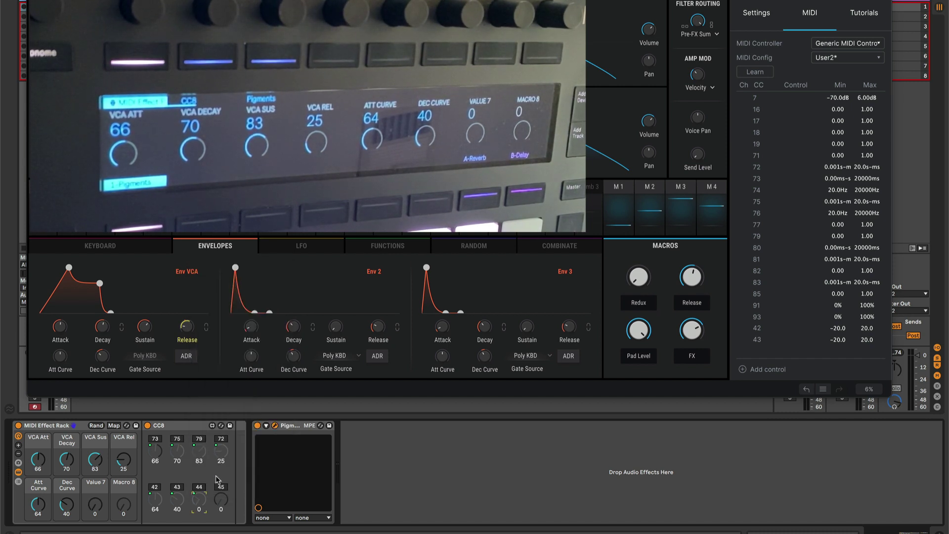
right_click(221, 502)
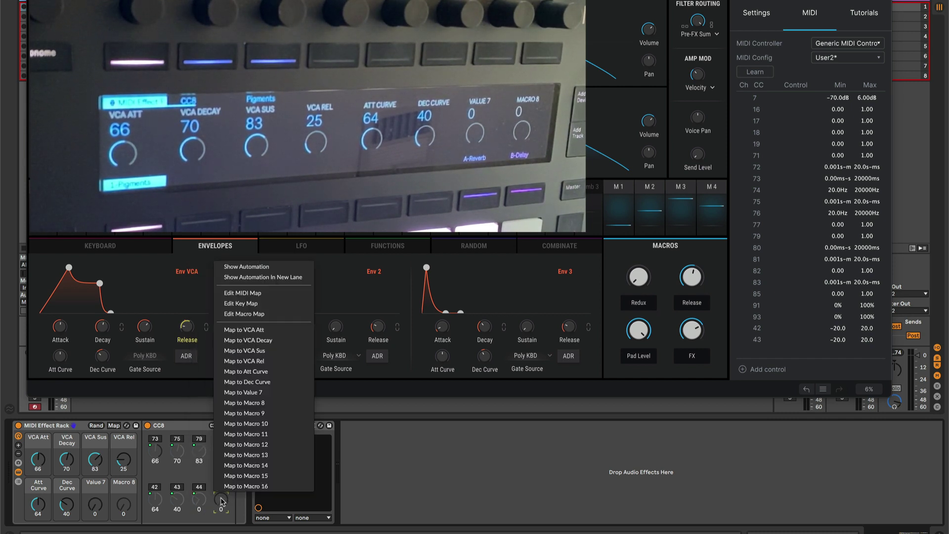
click(248, 403)
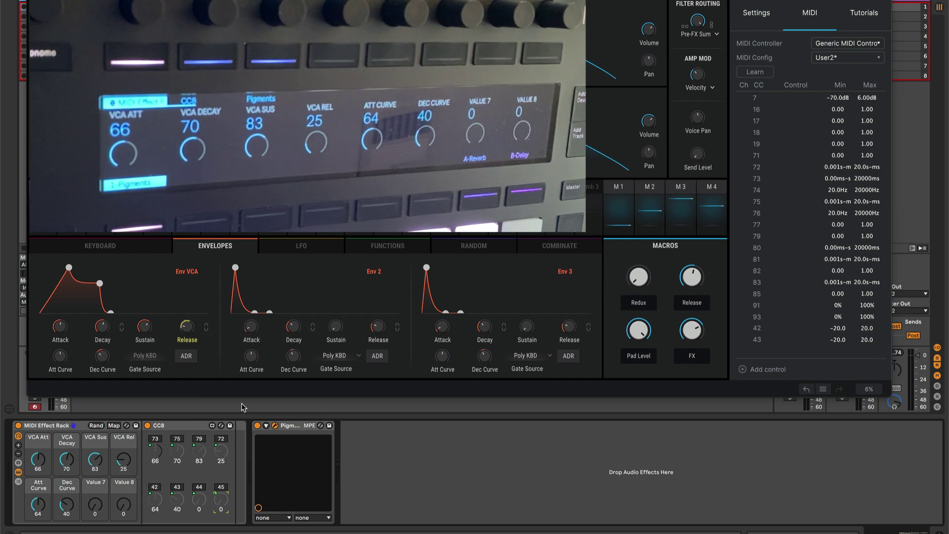
Hide the rack's CC8 device and MIDI-learn CC 44 to Pigments' Sample 1 Start
click(19, 472)
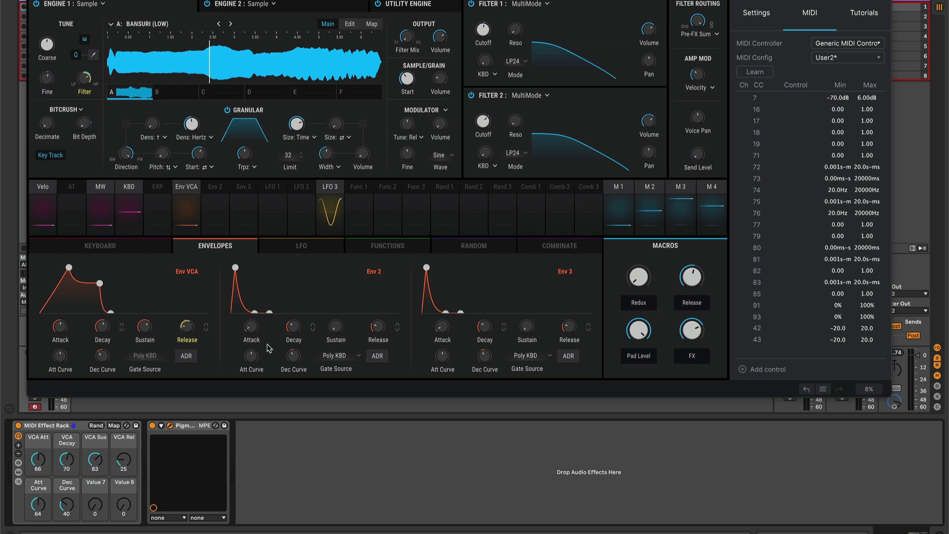
click(754, 71)
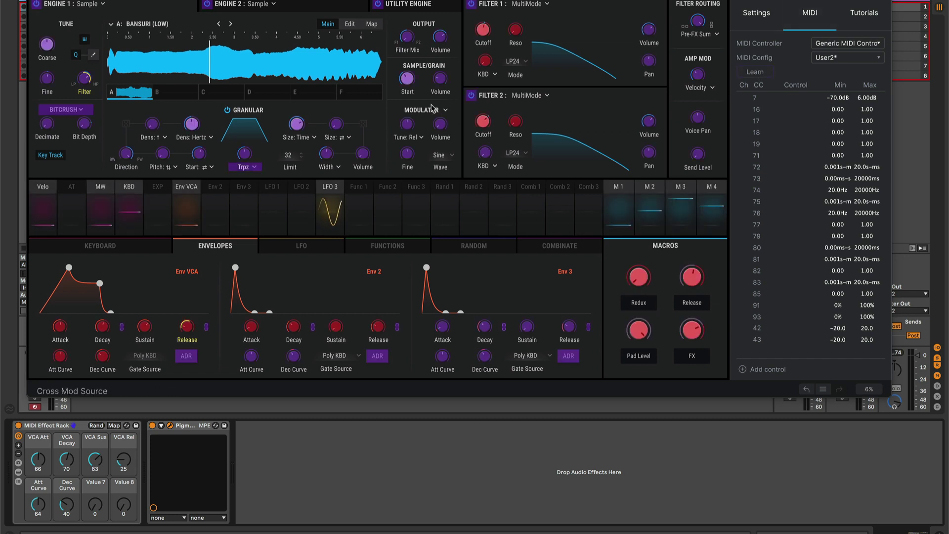
click(408, 81)
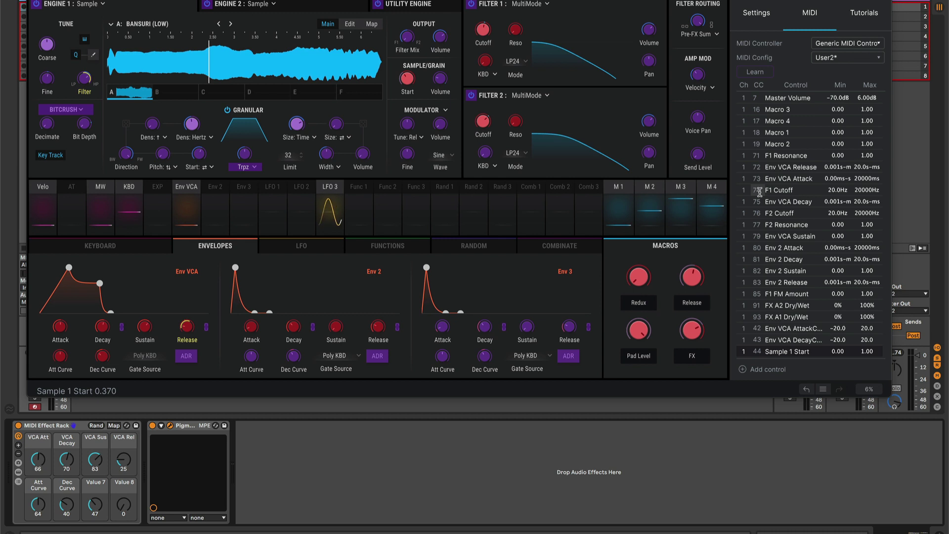
Turn off MIDI learn in Pigments and check CC8's fourth lower CC is 74
click(758, 73)
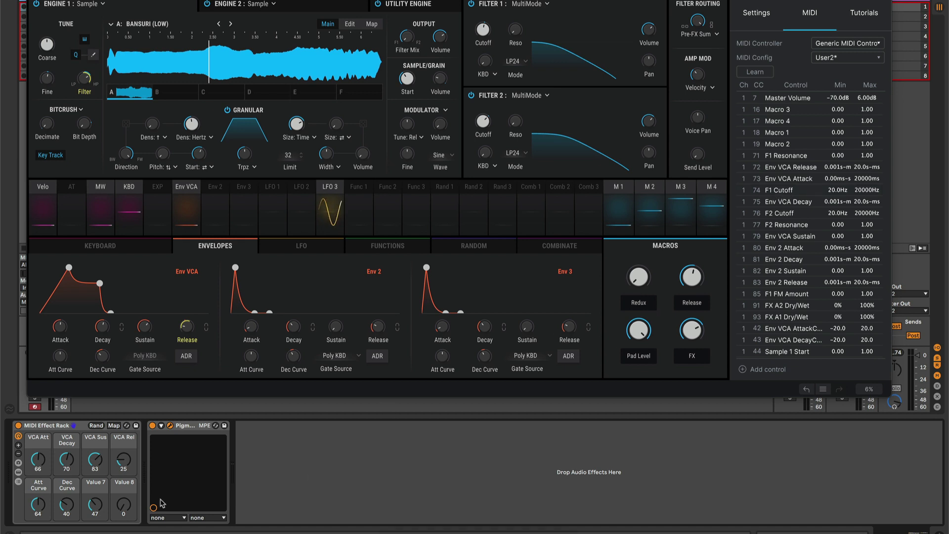
click(18, 473)
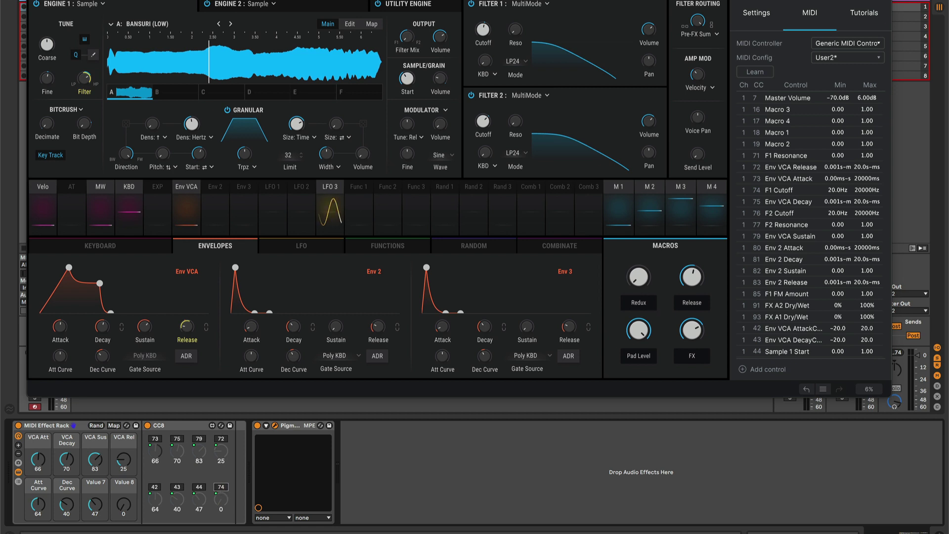
click(18, 472)
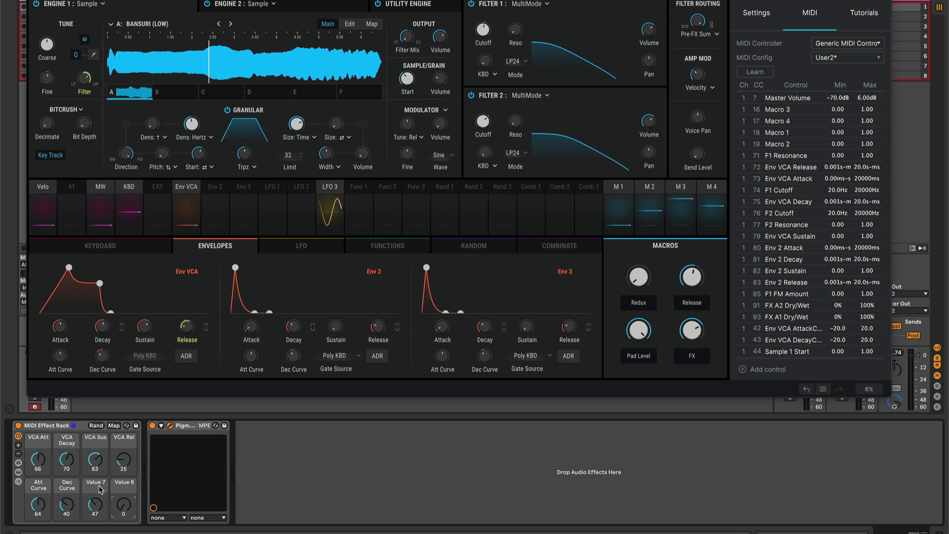
Rename macros 7 and 8 'Sample Start' and 'F1 Cutoff'
click(97, 489)
text(Samp)
click(124, 483)
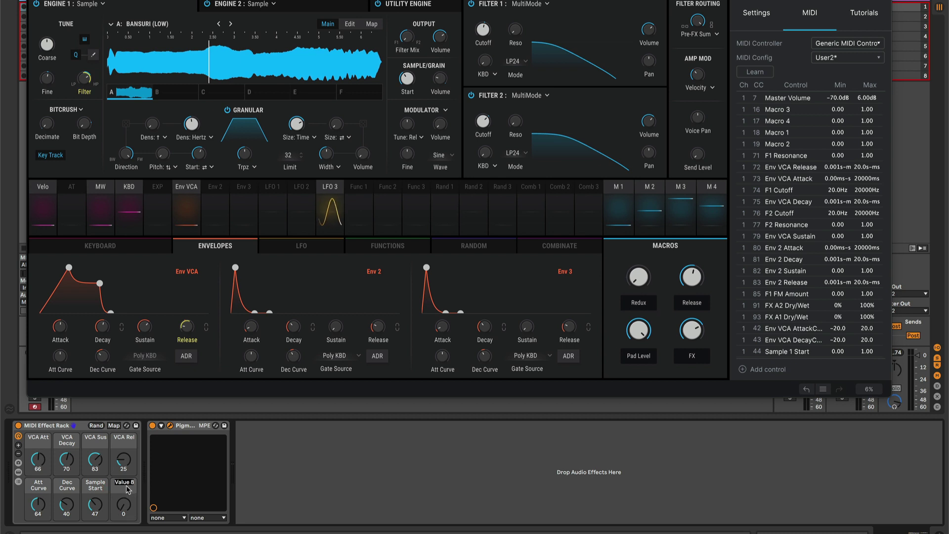
text(Fil)
text(Cutoff)
key(Return)
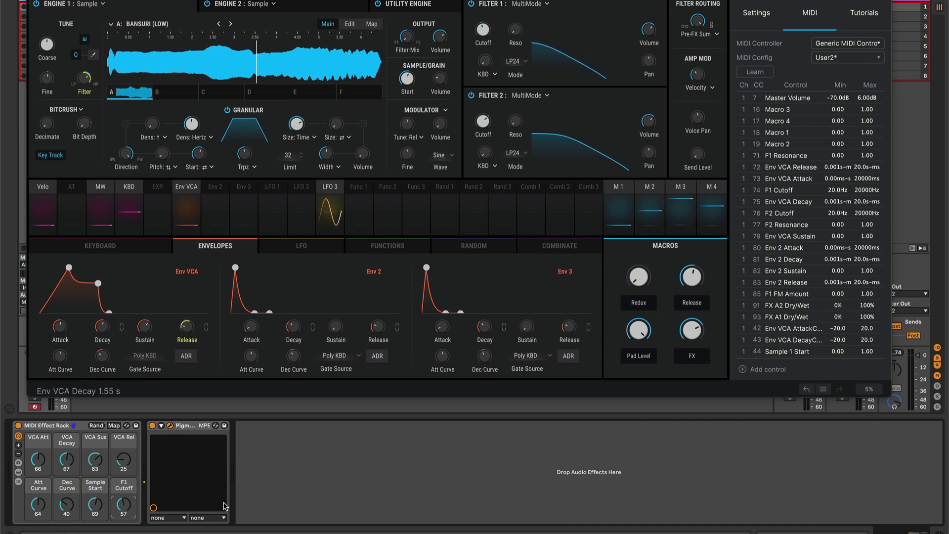
Close the Pigments plugin window and open the browser on Midi Tools
click(285, 462)
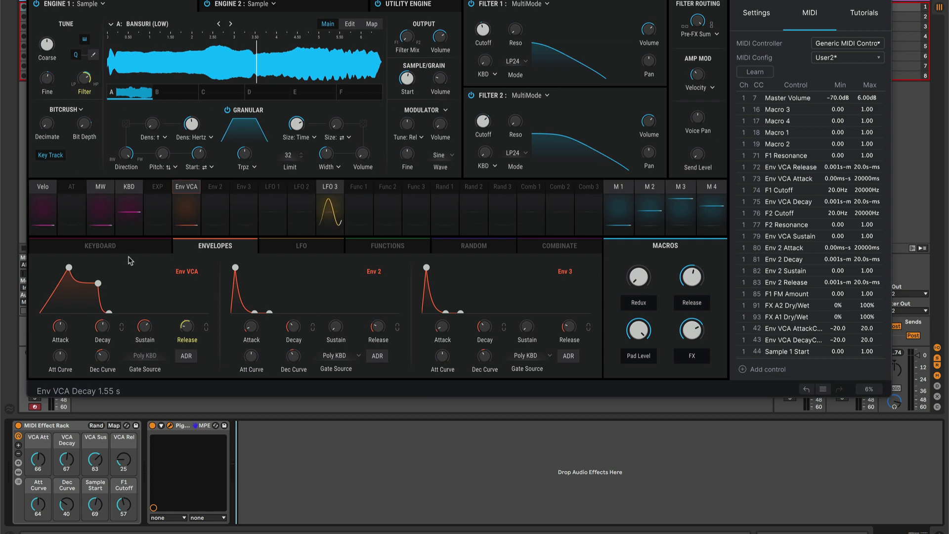
key(ctrl+alt+p)
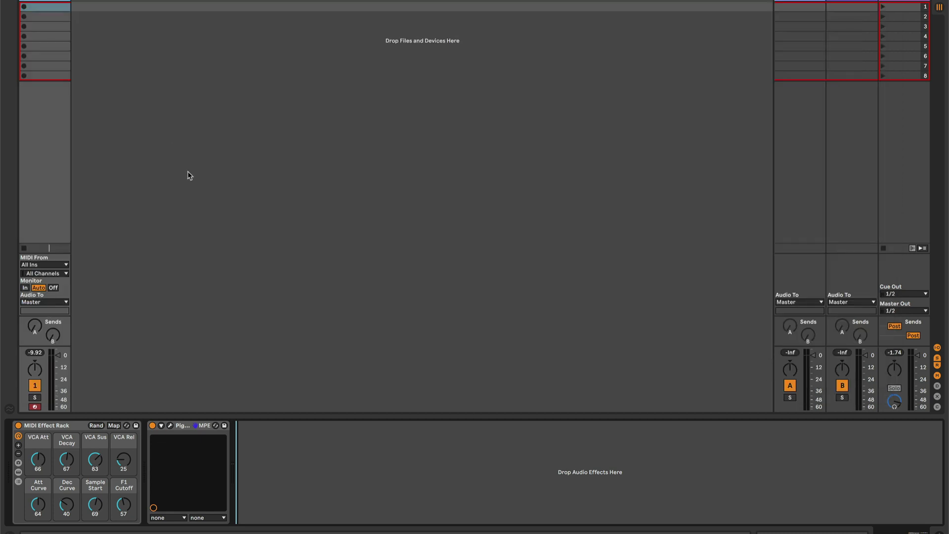
click(10, 2)
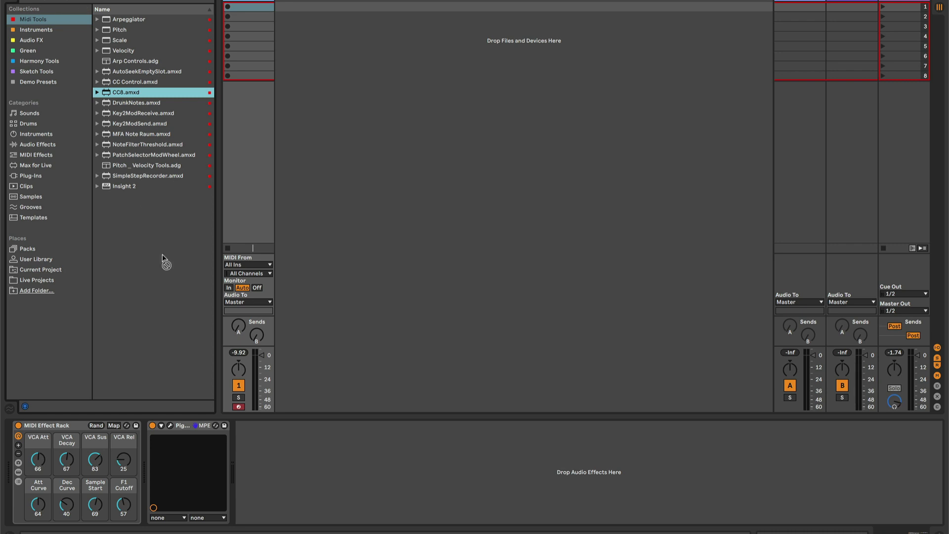
Insert a CC8 before Pigments and wrap it in a new MIDI Effect Rack
drag(162, 254, 148, 453)
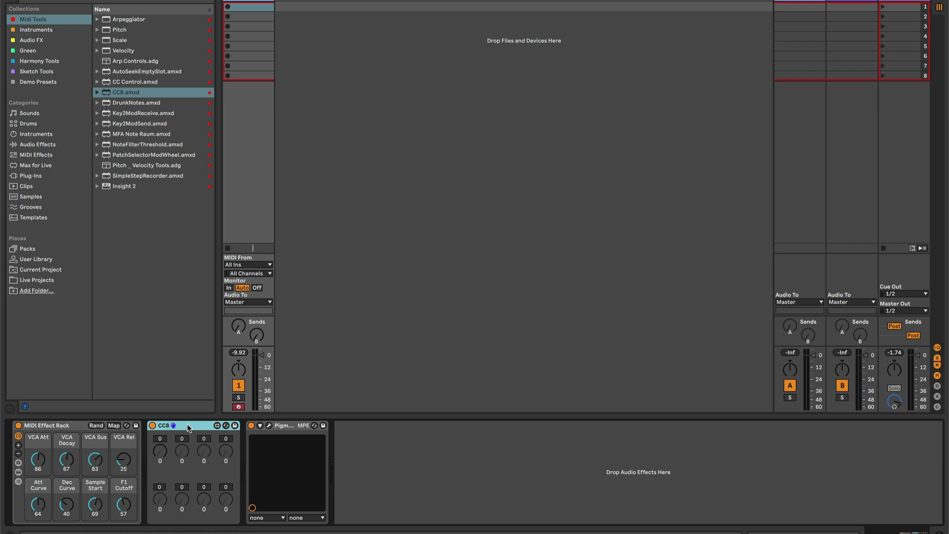
key(ctrl+g)
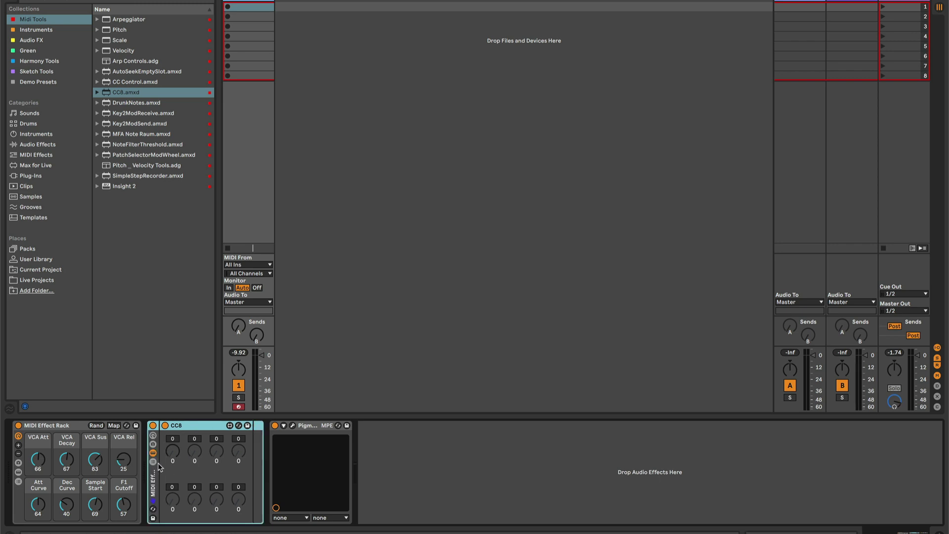
click(152, 436)
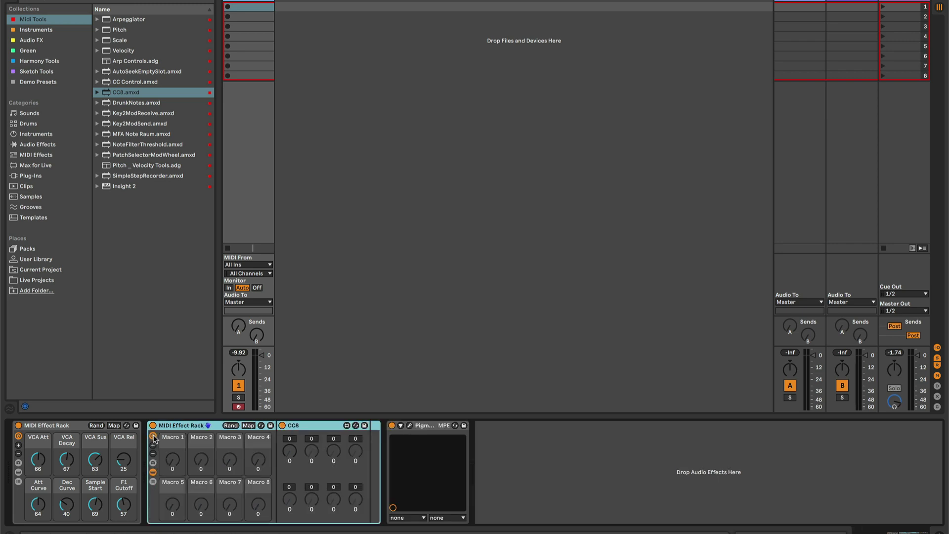
Map CC8's first four knobs to Macros 1–4
right_click(290, 453)
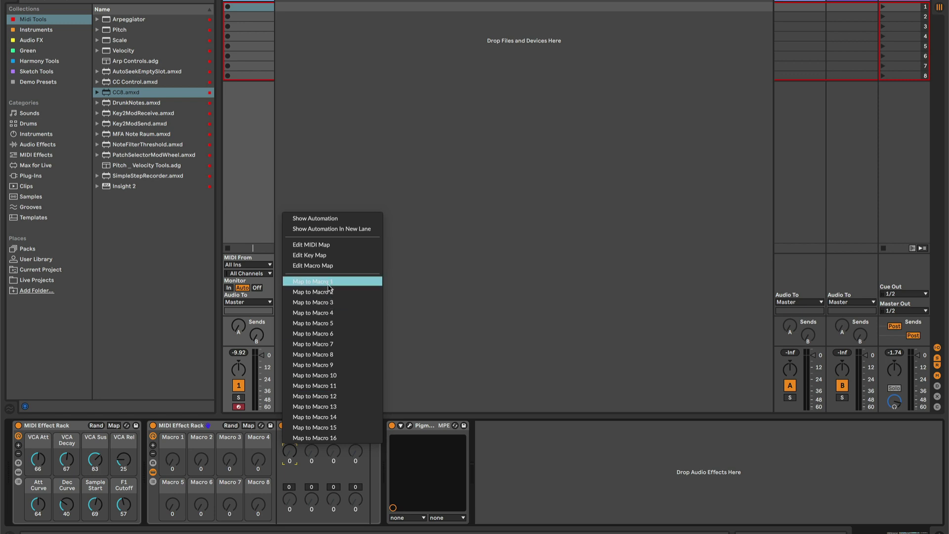
click(327, 279)
right_click(312, 452)
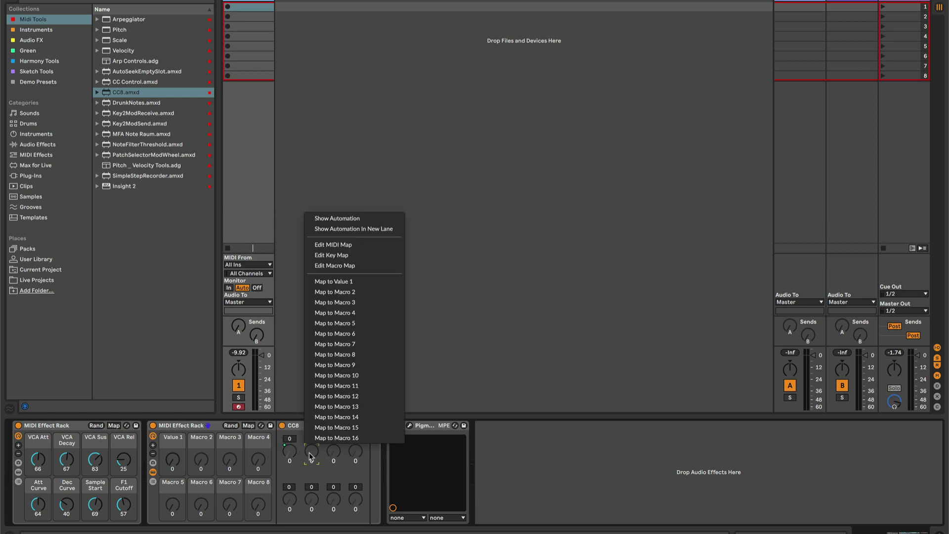
click(344, 292)
right_click(334, 451)
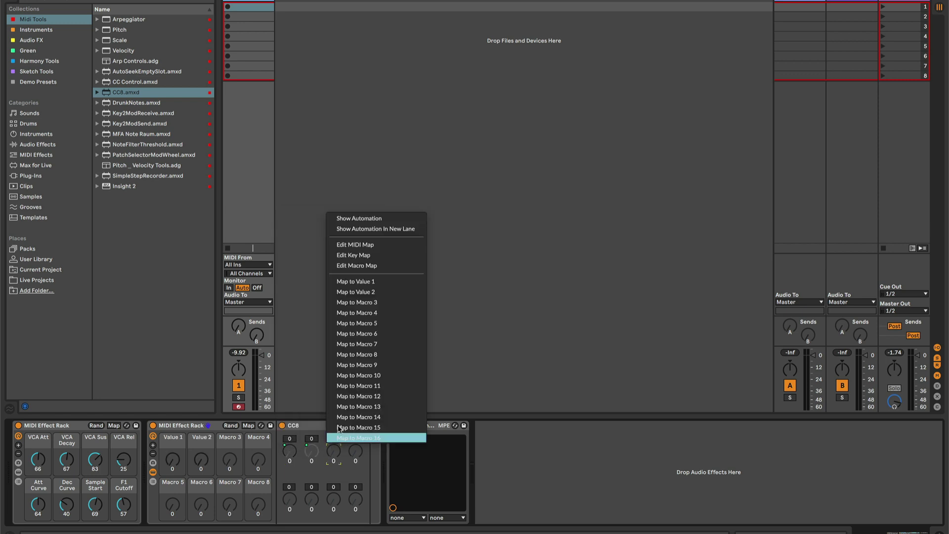
click(357, 302)
right_click(349, 454)
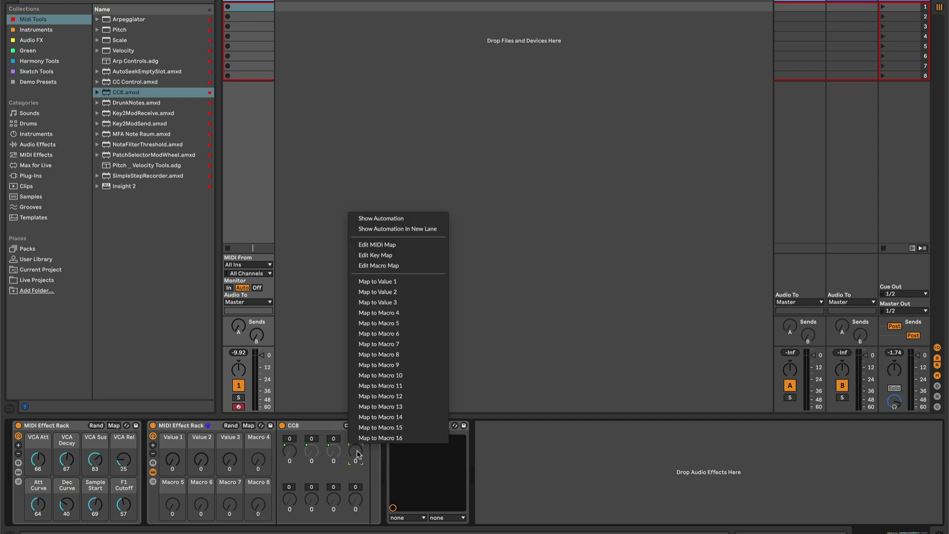
click(383, 313)
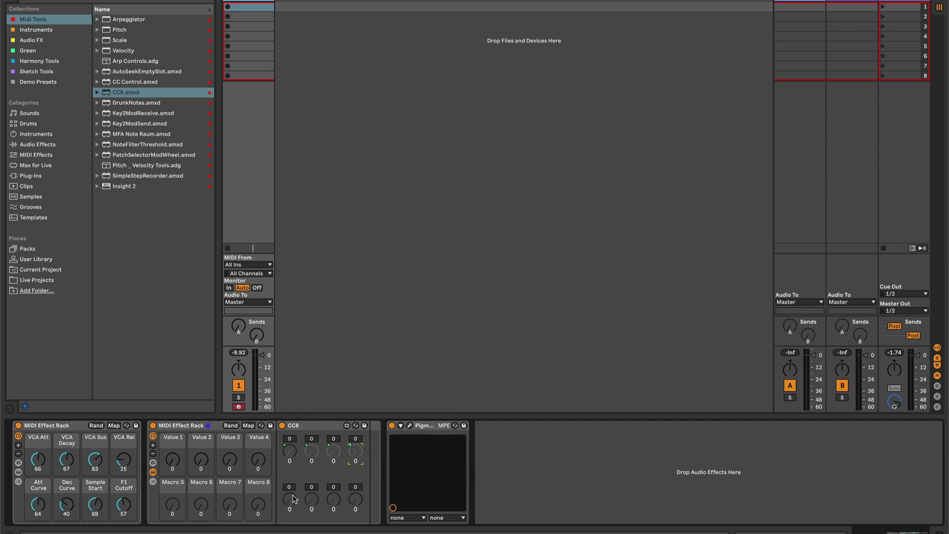
Map CC8's knobs five through eight to Macros 5–8
right_click(293, 498)
click(326, 371)
right_click(312, 500)
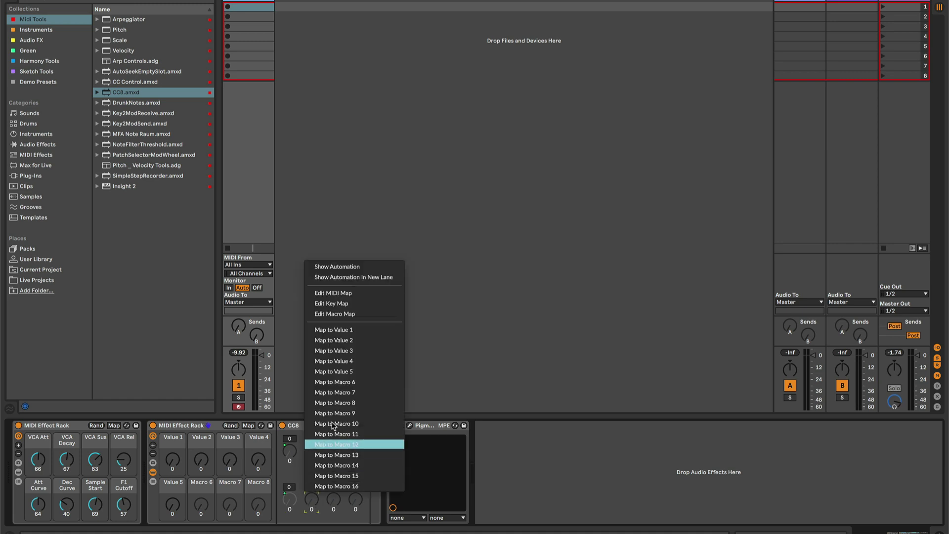
click(329, 381)
right_click(335, 500)
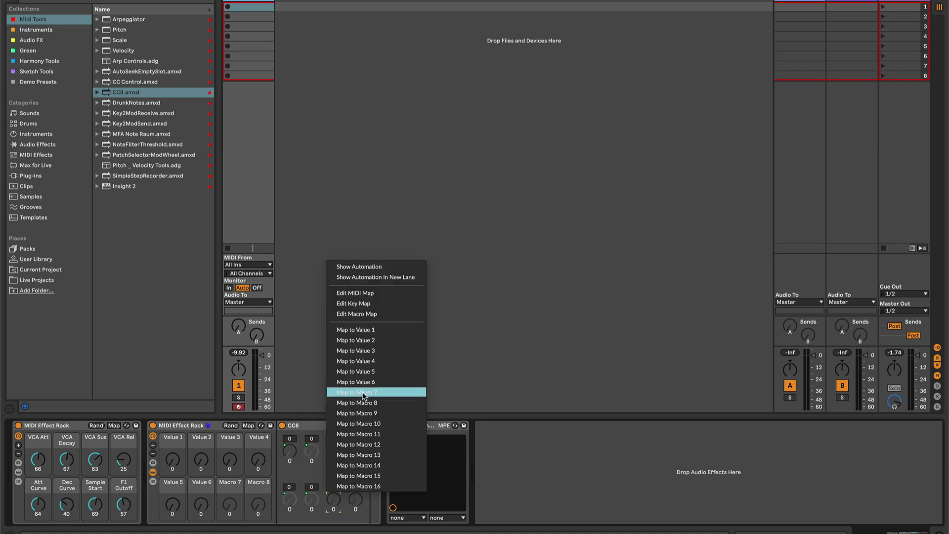
click(364, 396)
right_click(355, 501)
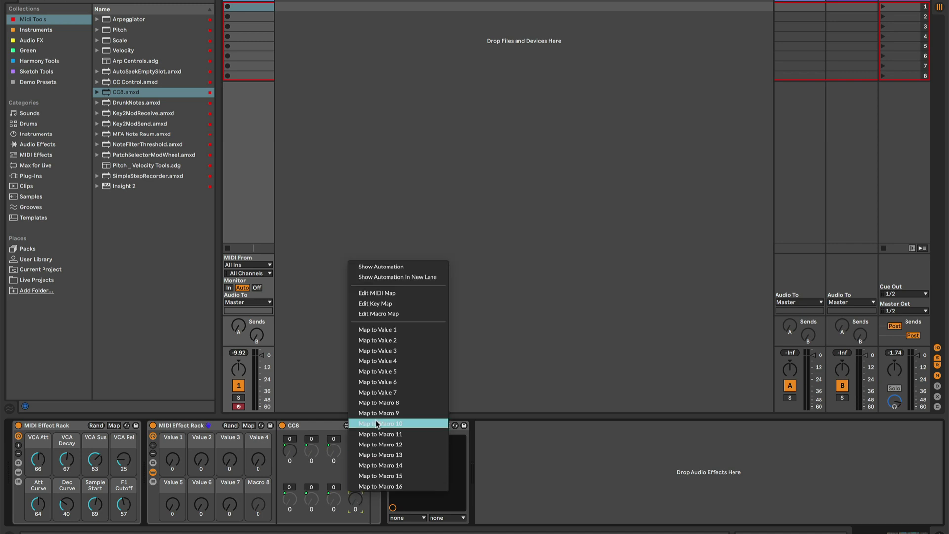
click(385, 404)
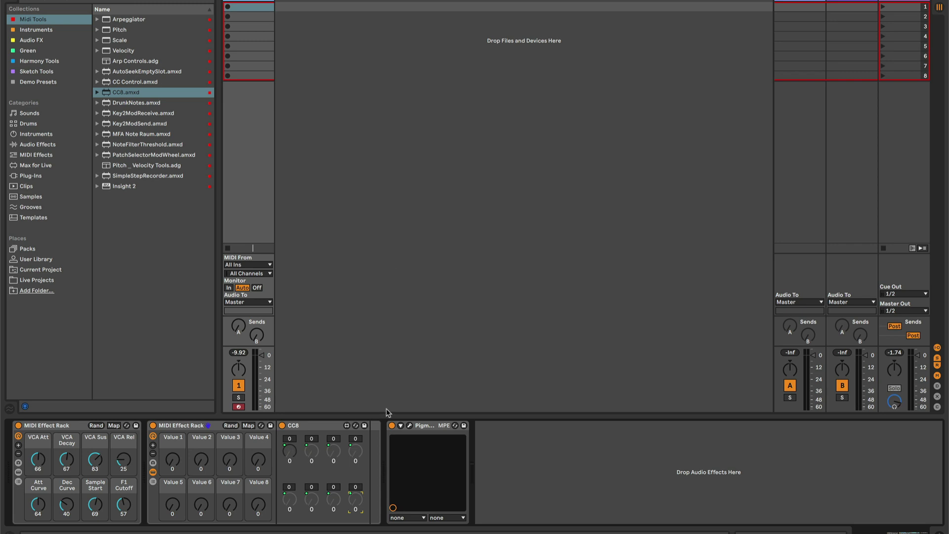
Reopen Pigments, set CC8's first two CC slots to 74 and 77, and begin renaming macro 1
click(410, 426)
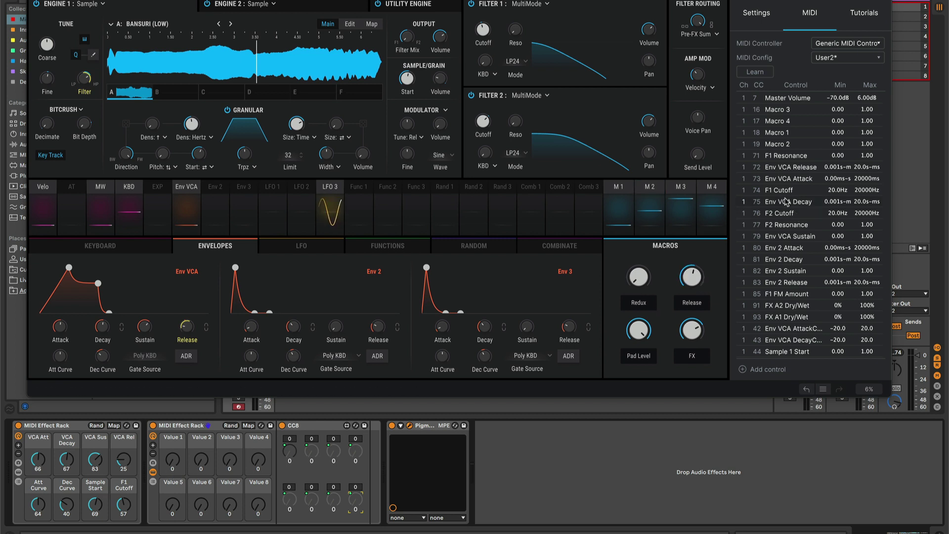
click(291, 440)
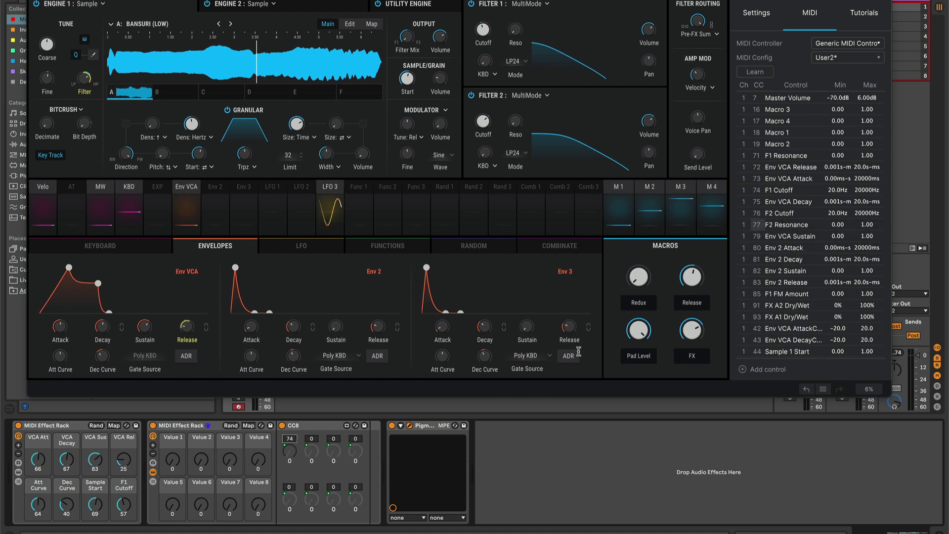
click(312, 439)
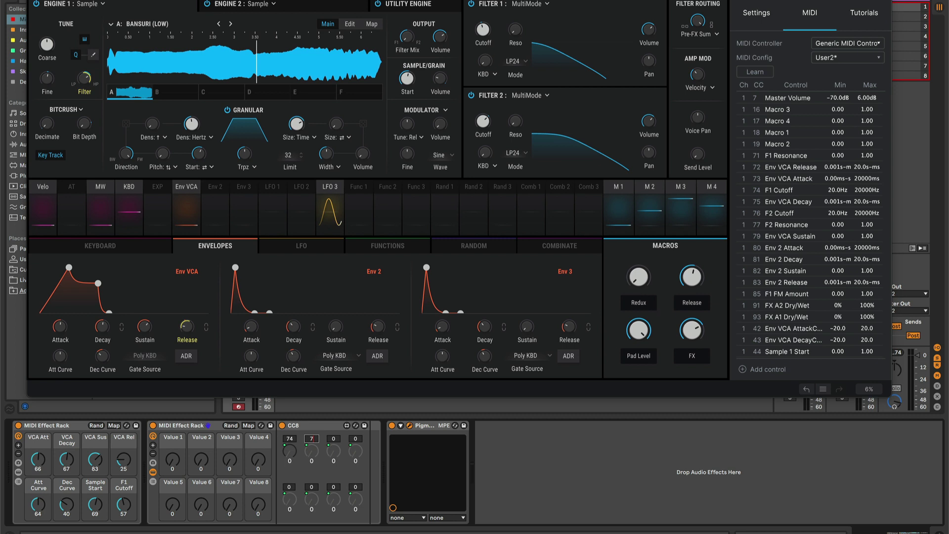
click(174, 442)
text(F)
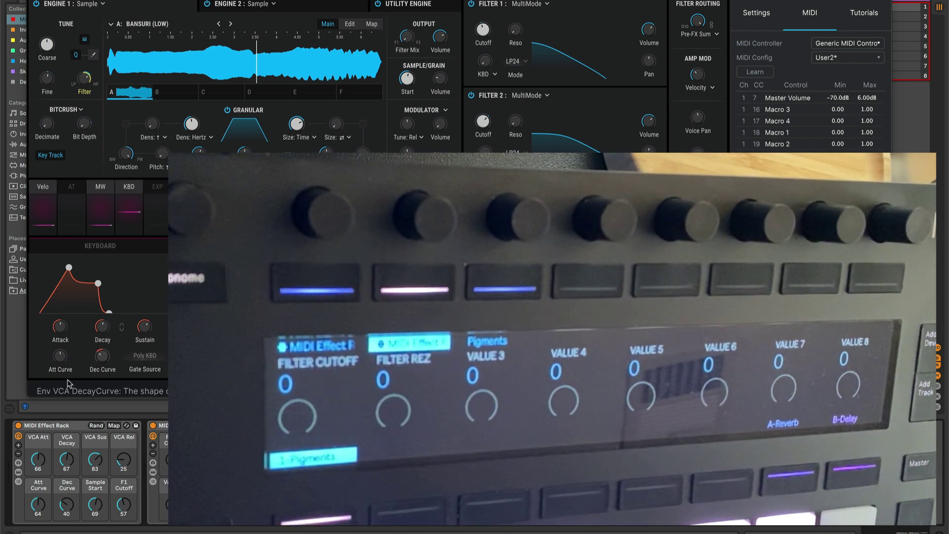
Rename the first rack 'VCA Control' with Cmd+R
click(58, 426)
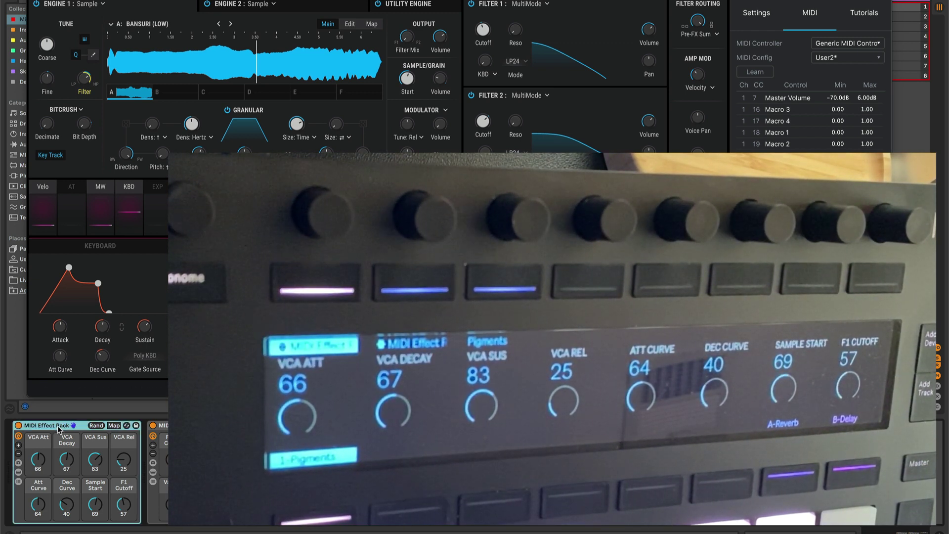
key(super+r)
text(VC)
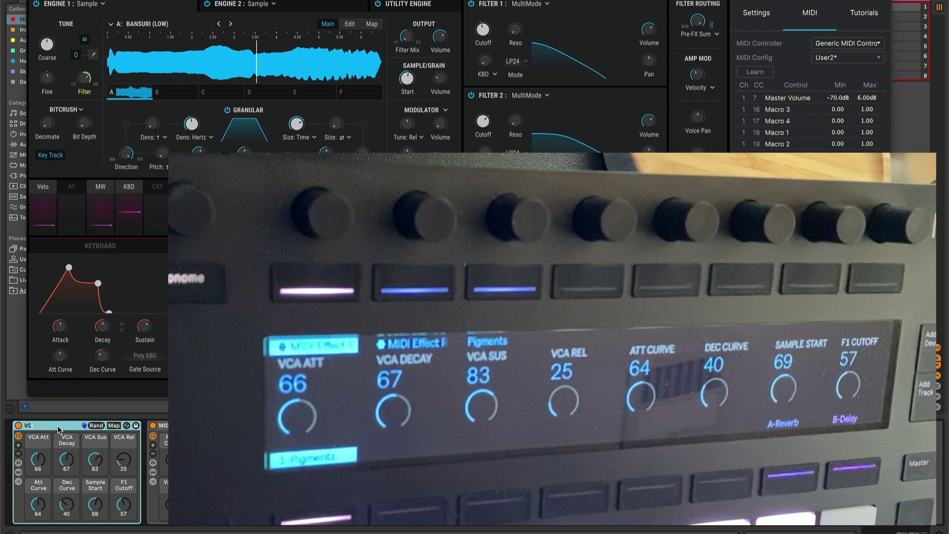
text(A Control)
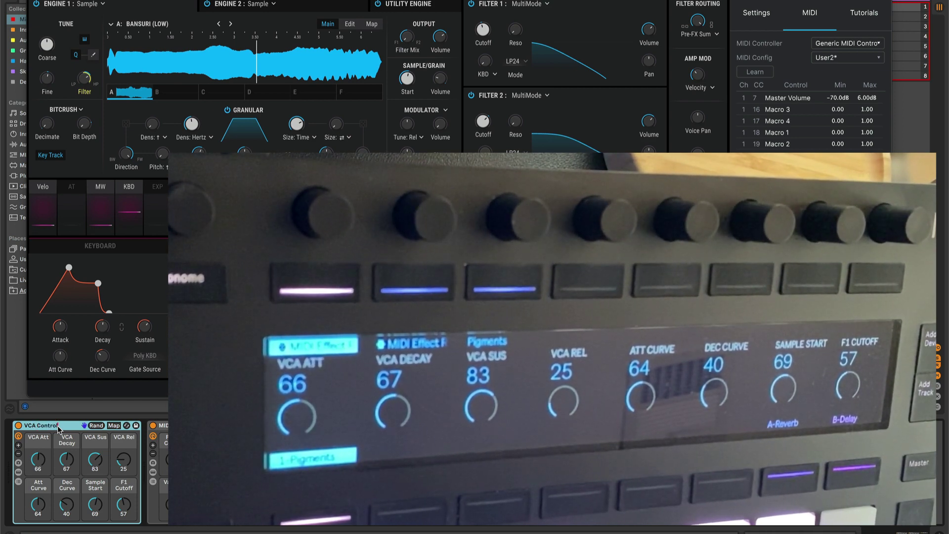
key(Return)
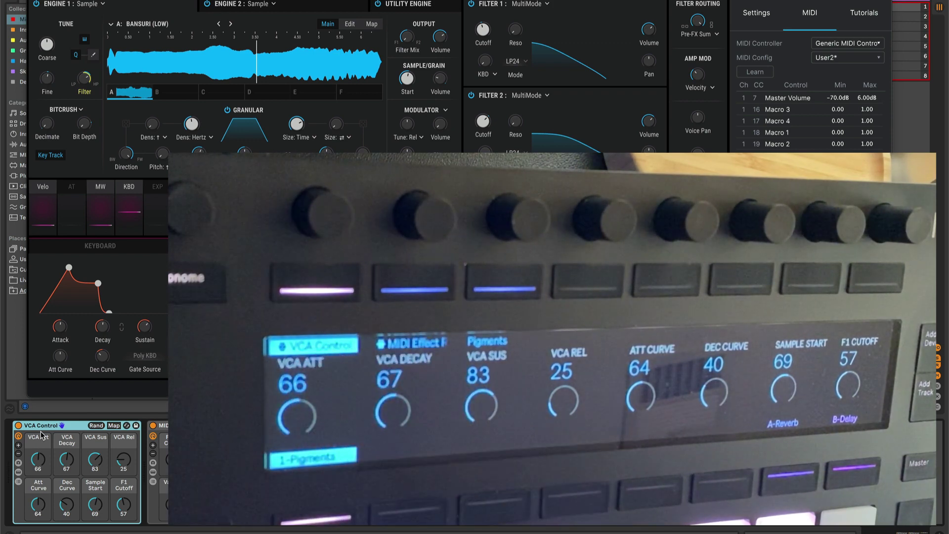
Shorten the first rack's name to 'VCA Ctrl' and close the Pigments window
click(159, 425)
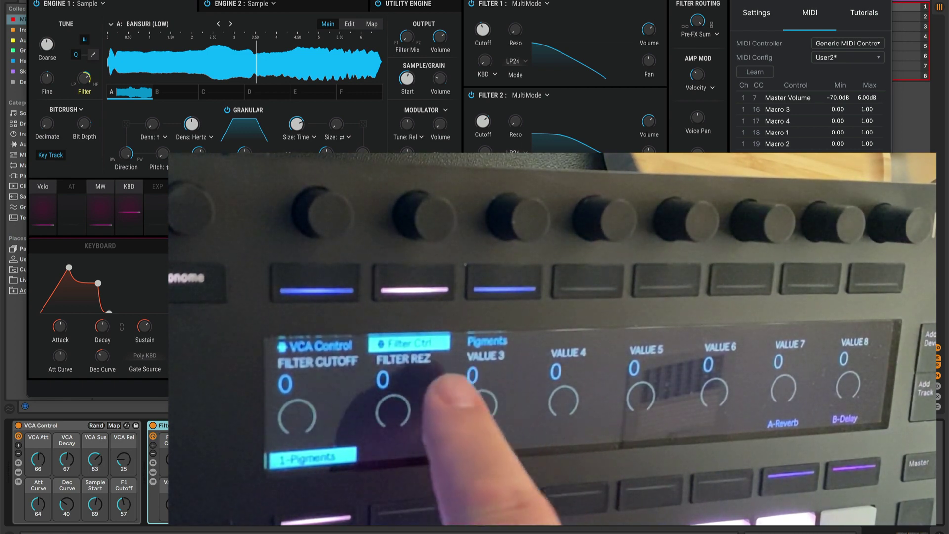
click(47, 426)
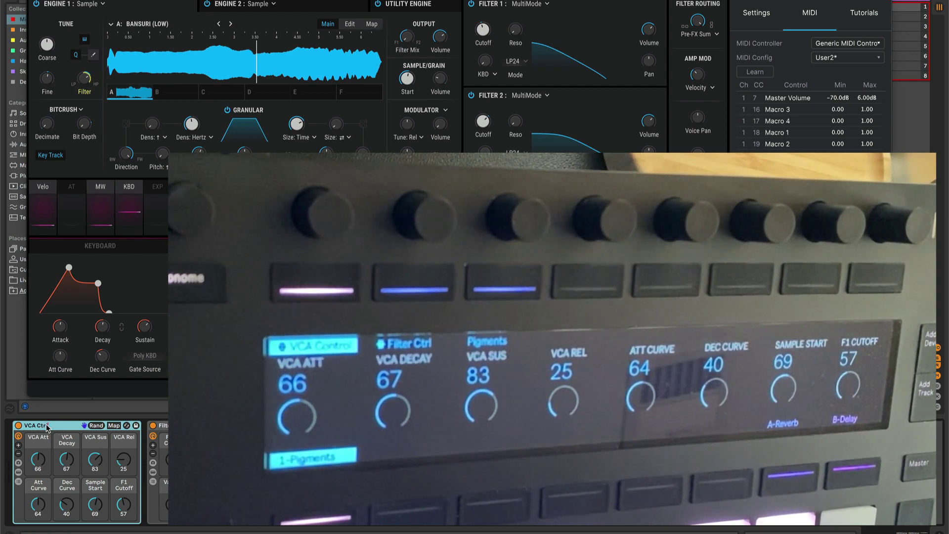
key(Return)
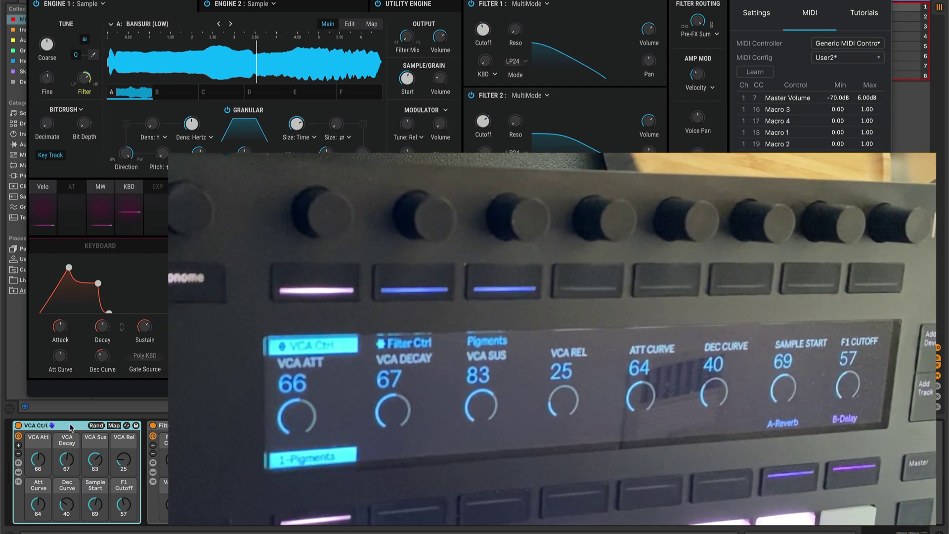
key(super+alt+p)
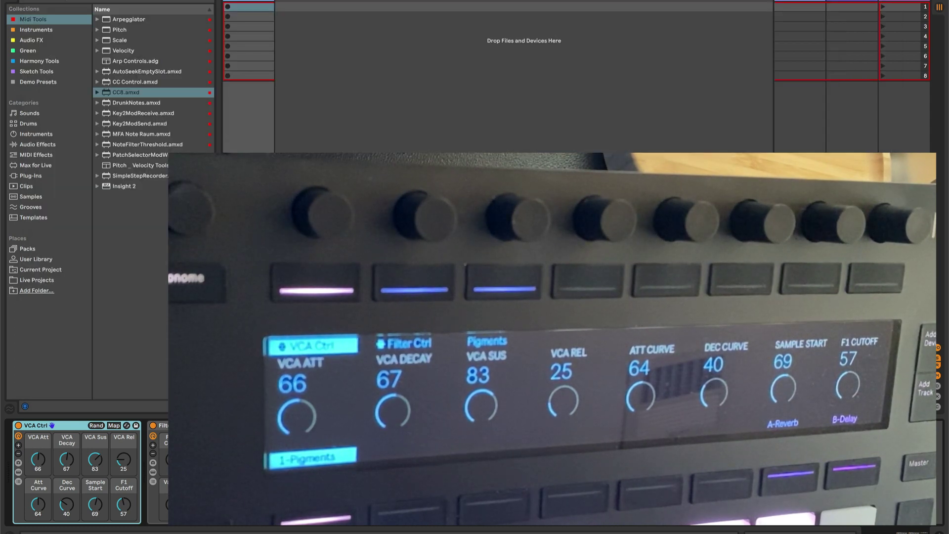
Fold the VCA Ctrl and Filter Ctrl racks and reopen the Pigments window
double_click(72, 425)
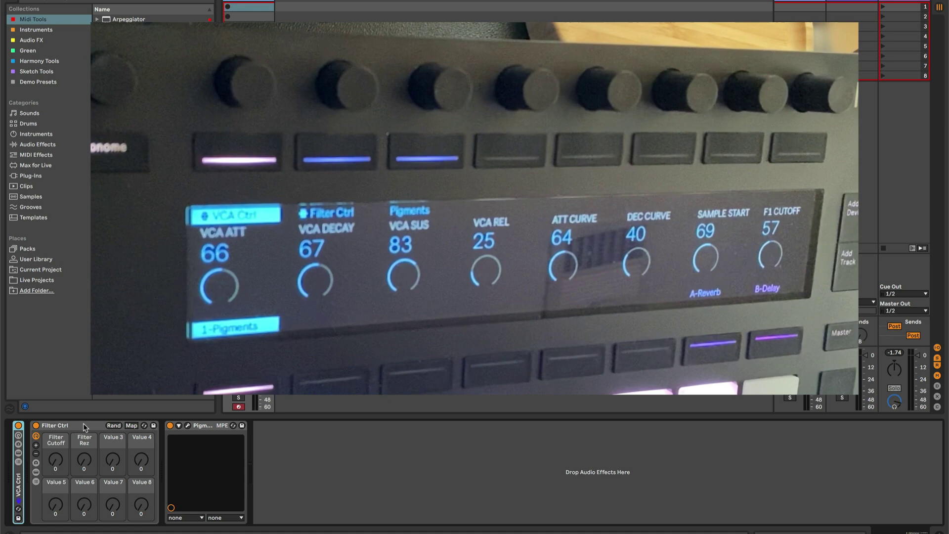
double_click(83, 425)
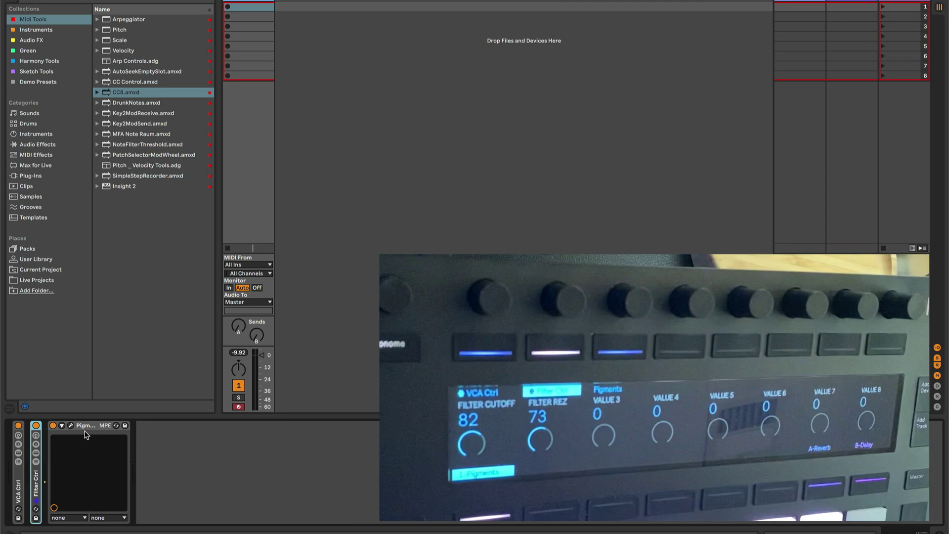
click(70, 425)
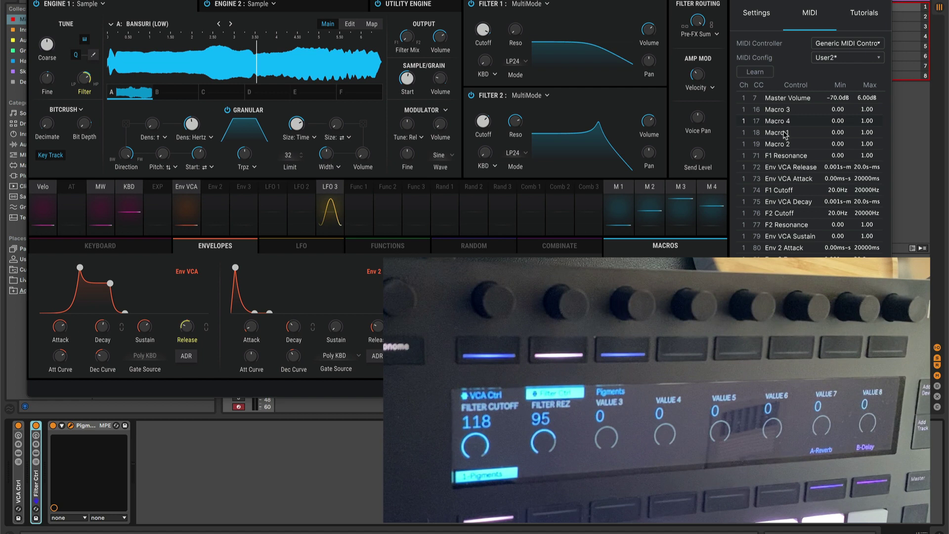
Change the second CC number of Filter Ctrl's CC8 from 77 to 71
double_click(40, 483)
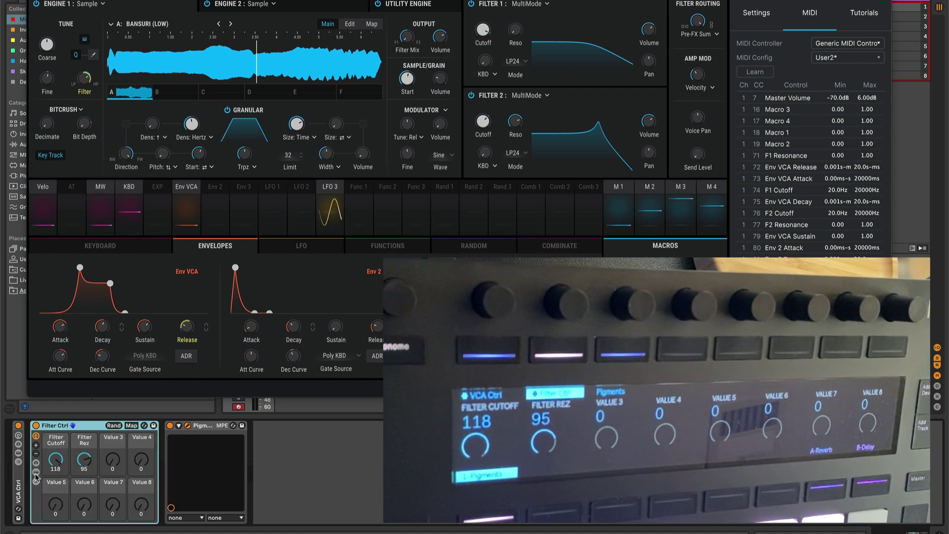
click(35, 475)
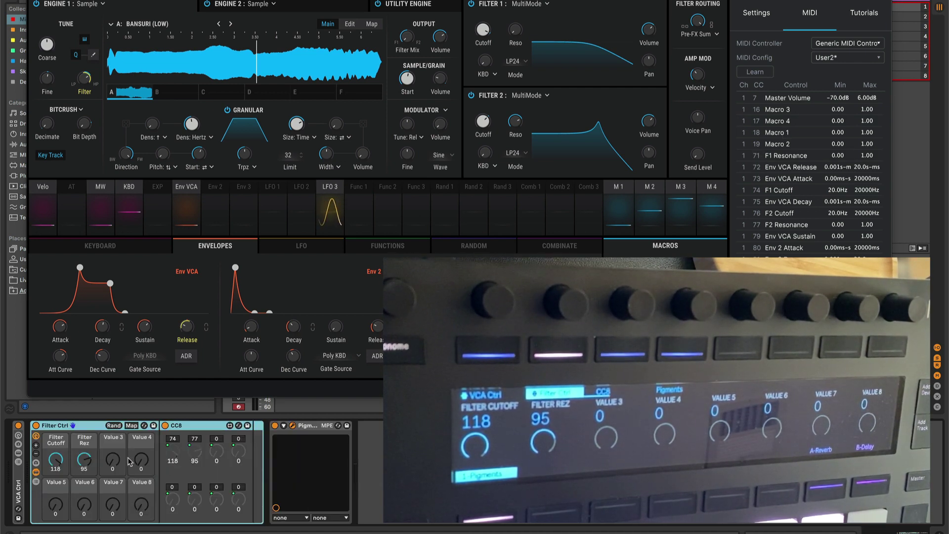
click(194, 438)
text(71)
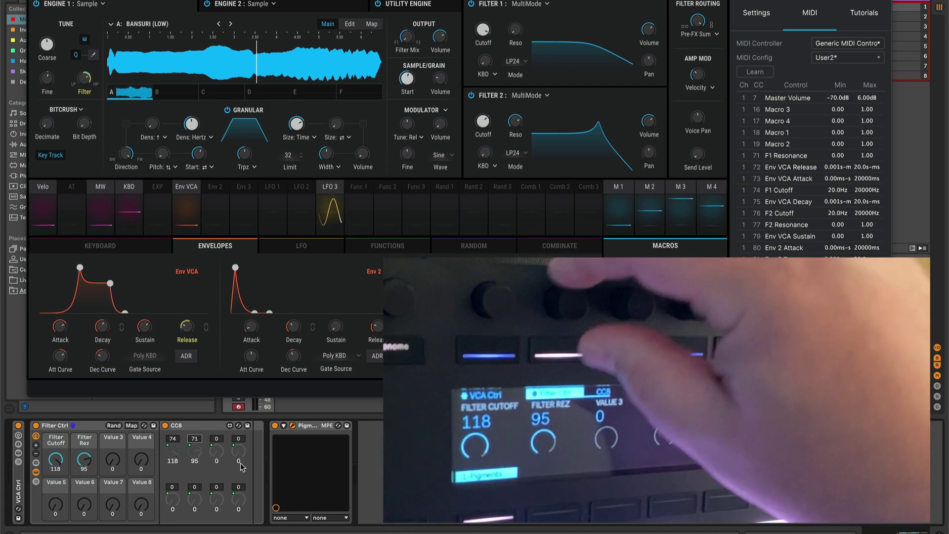
click(36, 472)
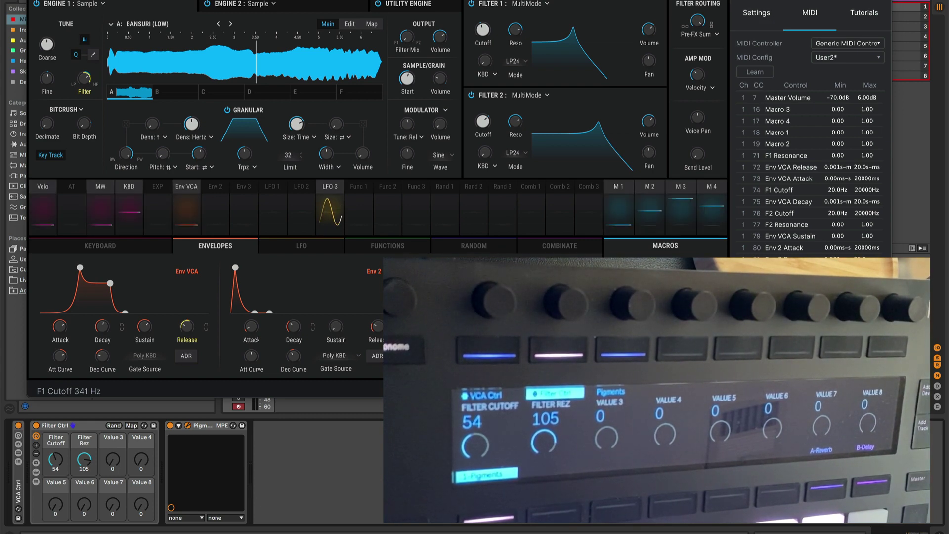
click(756, 13)
click(809, 14)
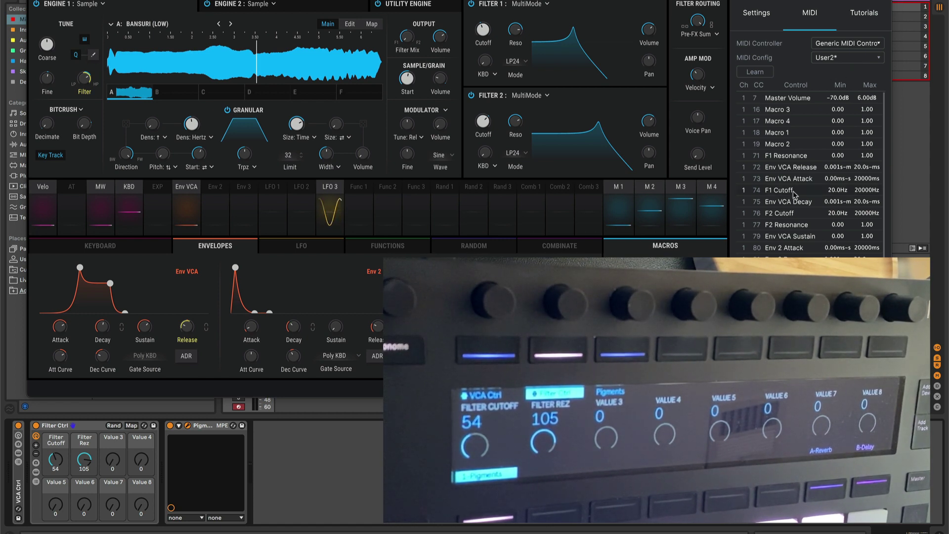
click(877, 60)
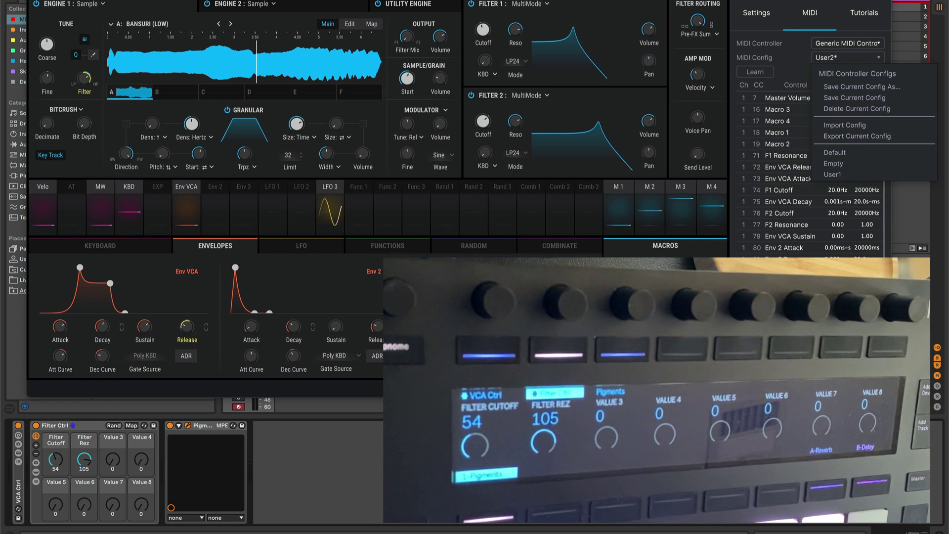
click(813, 13)
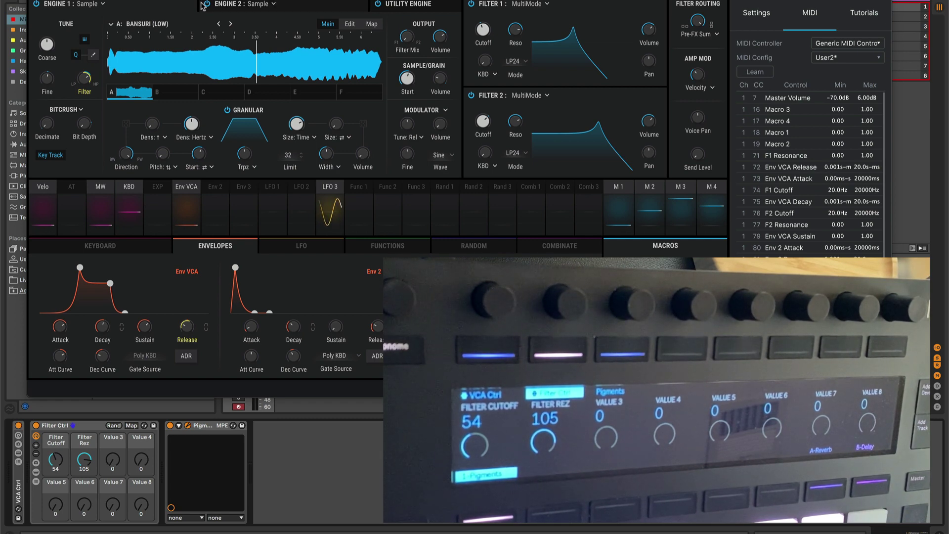
Close Pigments, unfold VCA Ctrl, and select Filter Ctrl so Push shows Filter Cutoff and Filter Rez
click(187, 425)
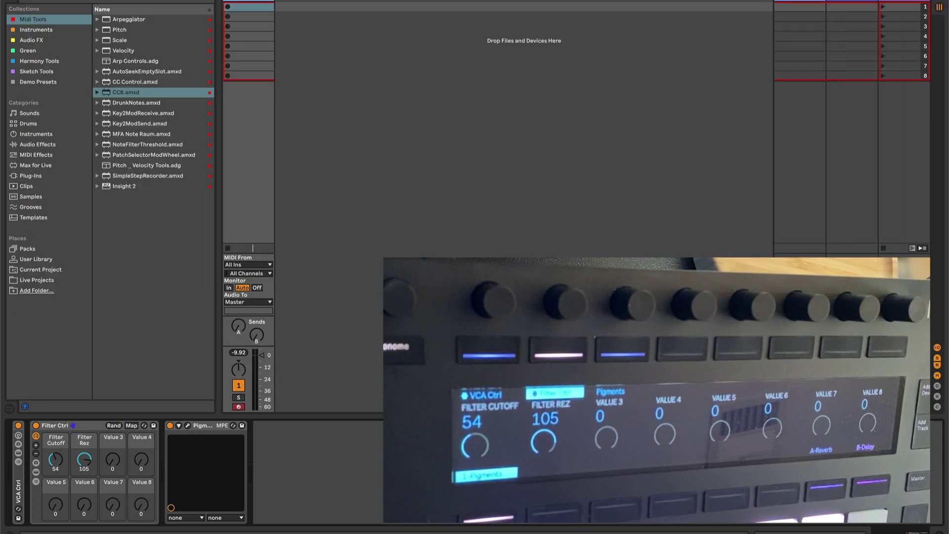
double_click(18, 480)
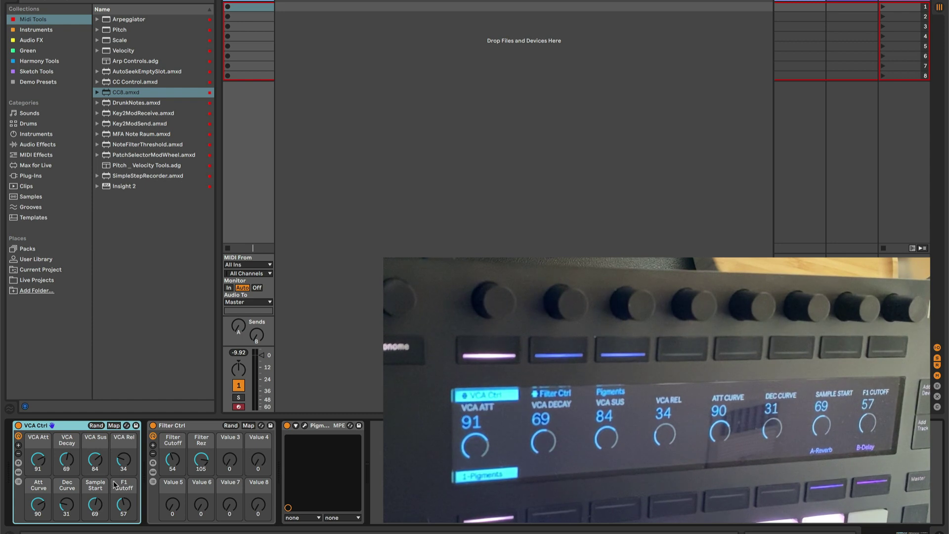
click(179, 426)
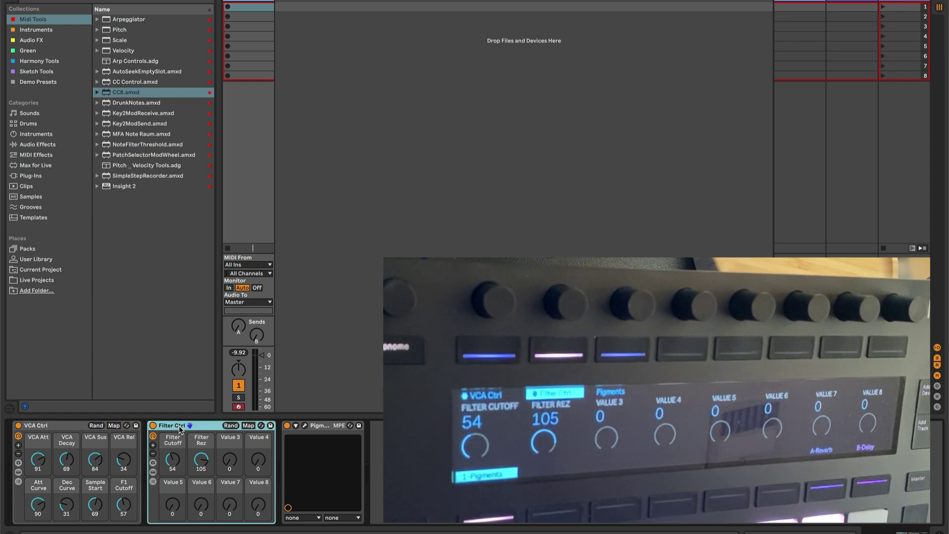